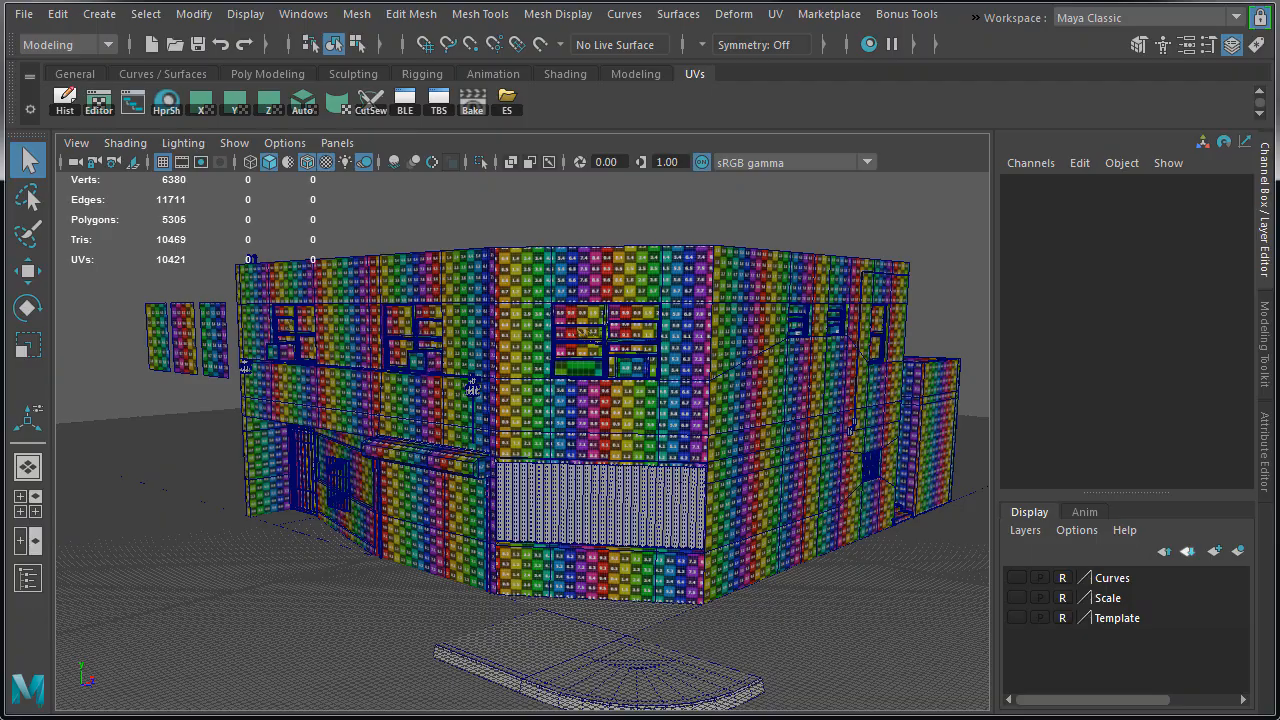
# Step: Select the untextured corrugated panel on the building's corner facade and set its Rotate Y to 0
pyautogui.click(617, 524)
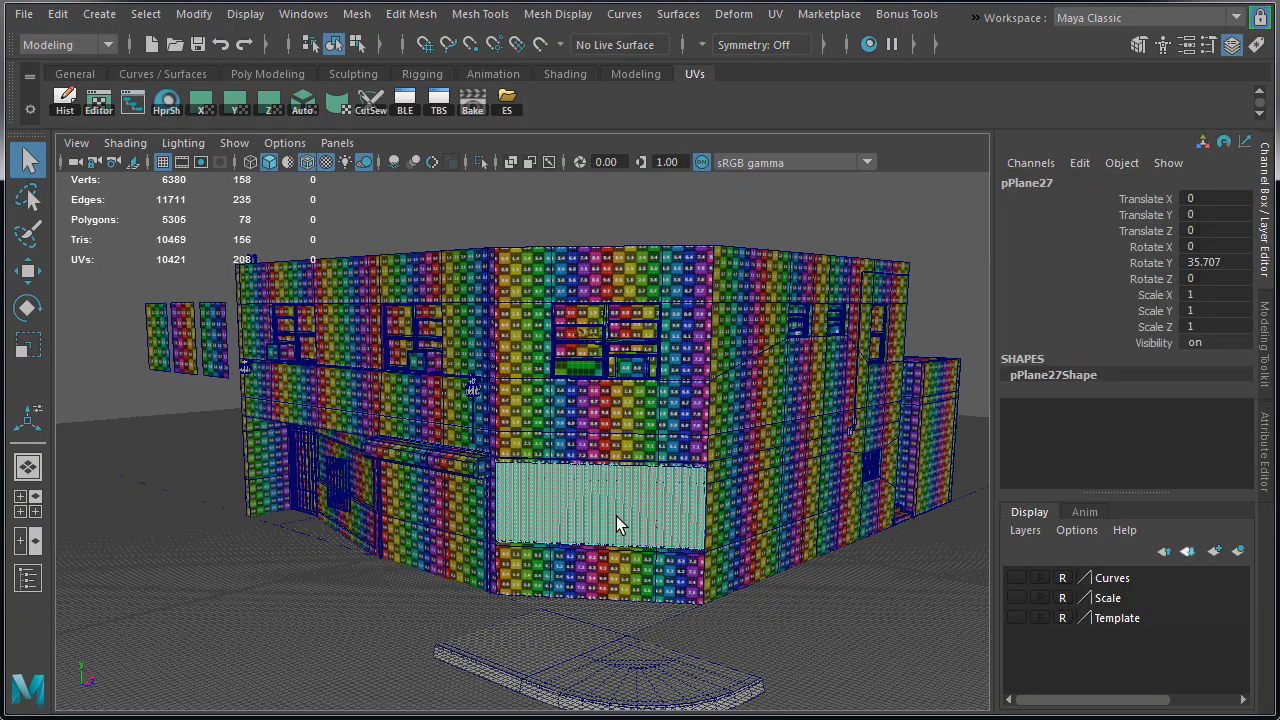
pyautogui.keyDown('alt'); pyautogui.moveTo(825, 315); pyautogui.dragTo(613, 588); pyautogui.keyUp('alt')
pyautogui.click(550, 409)
pyautogui.click(612, 581)
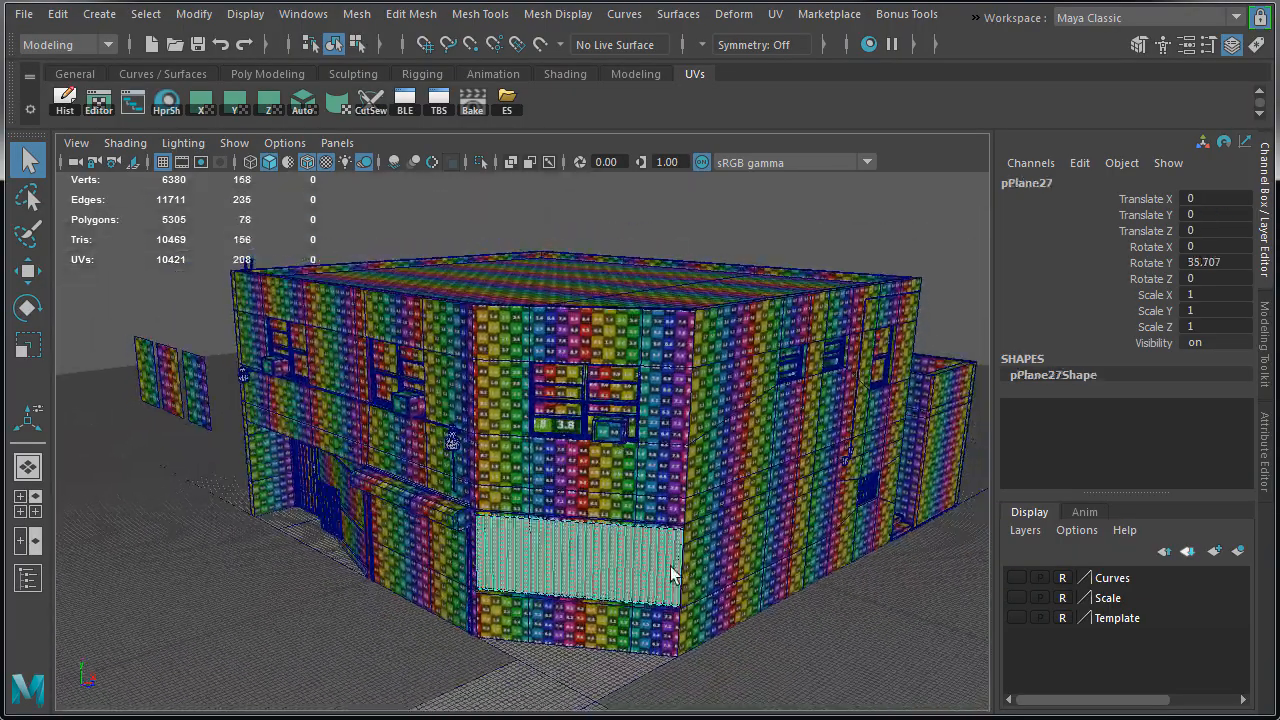
pyautogui.press('f')
pyautogui.keyDown('alt'); pyautogui.moveTo(672, 550); pyautogui.dragTo(694, 531); pyautogui.keyUp('alt')
pyautogui.keyDown('alt'); pyautogui.moveTo(694, 531); pyautogui.dragTo(486, 523, button='right'); pyautogui.keyUp('alt')
pyautogui.keyDown('alt'); pyautogui.moveTo(486, 523); pyautogui.dragTo(470, 525); pyautogui.keyUp('alt')
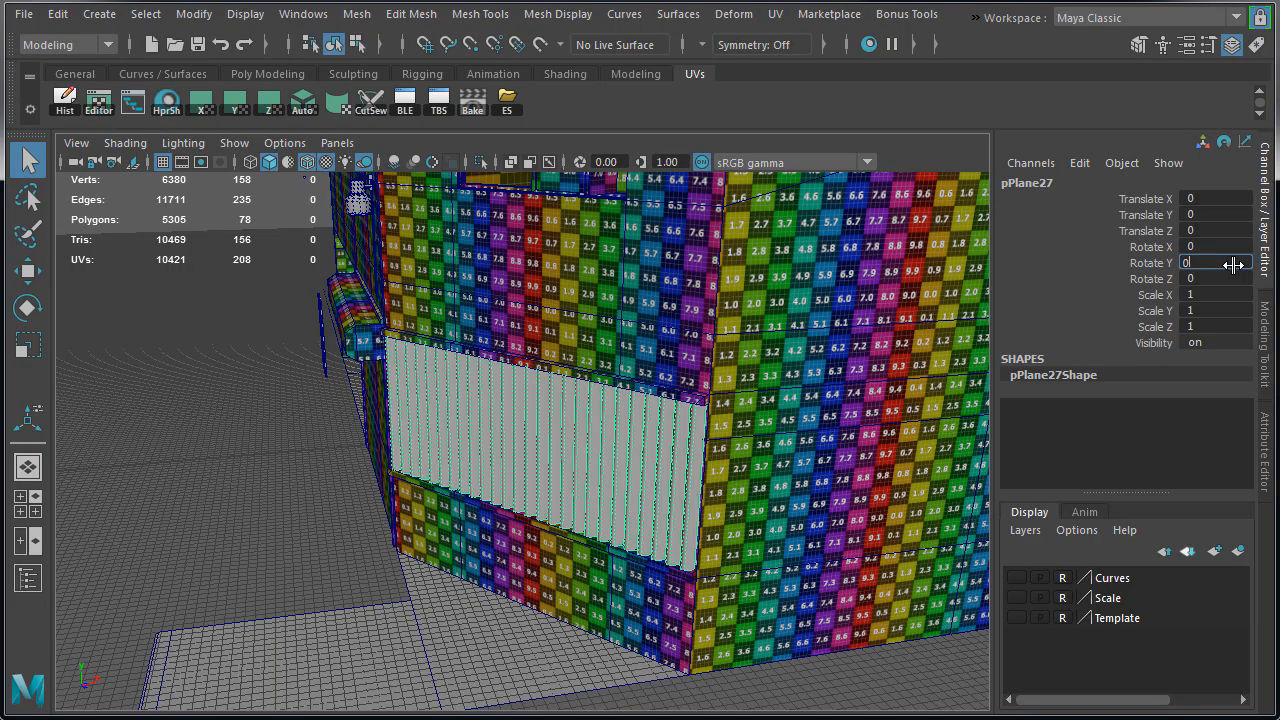
pyautogui.press('Return')
pyautogui.keyDown('alt'); pyautogui.moveTo(607, 381); pyautogui.dragTo(745, 357); pyautogui.keyUp('alt')
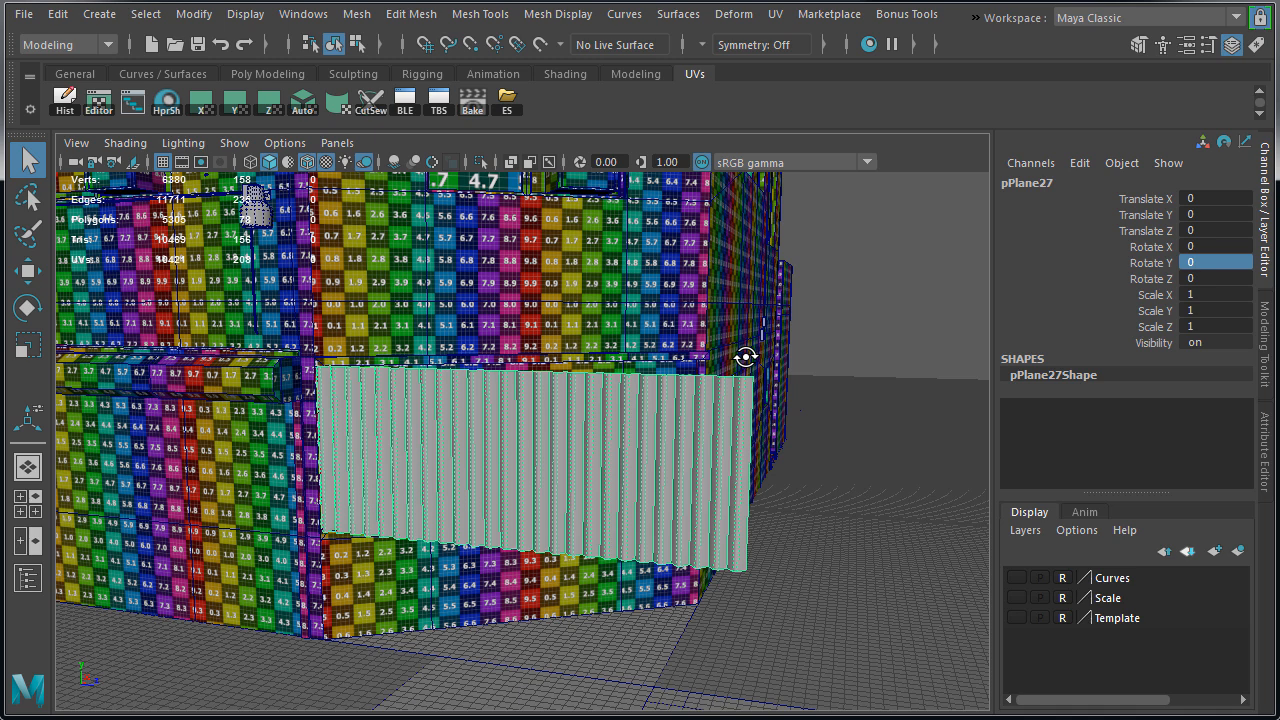
# Step: Isolate the corrugated panel and assign it the existing UVGrid material
pyautogui.hotkey('ctrl', '1')
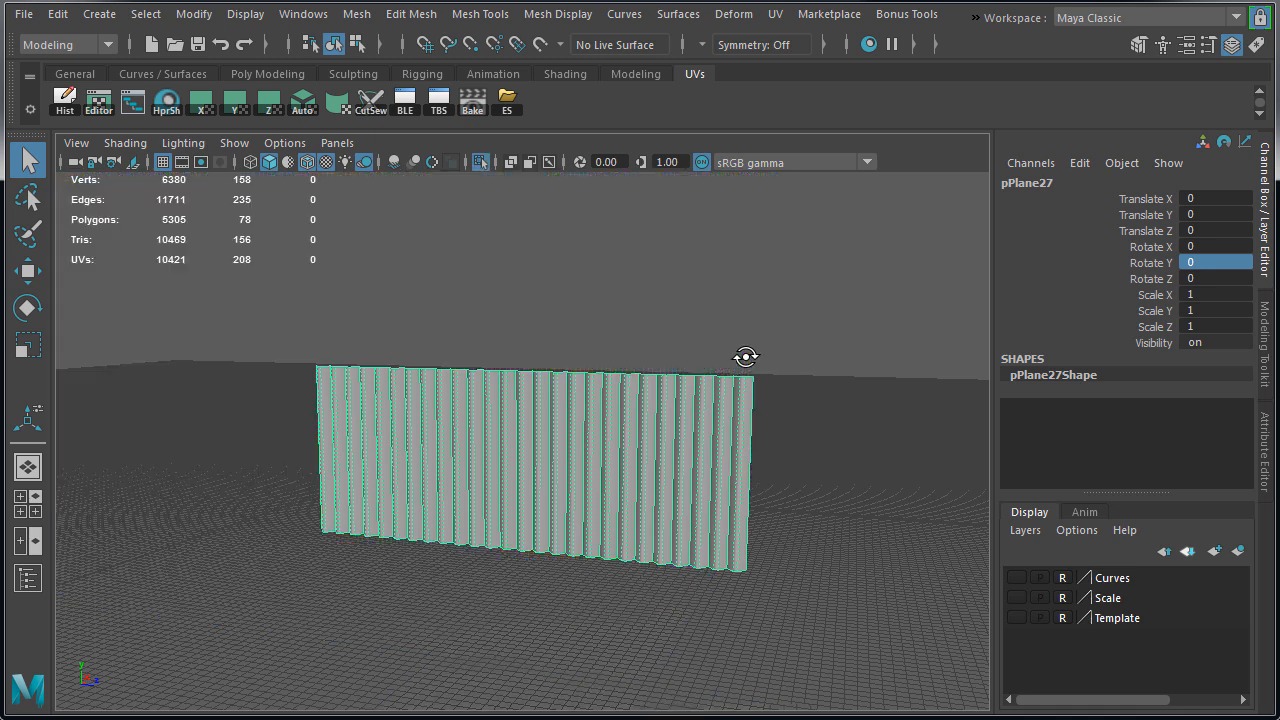
pyautogui.rightClick(793, 181)
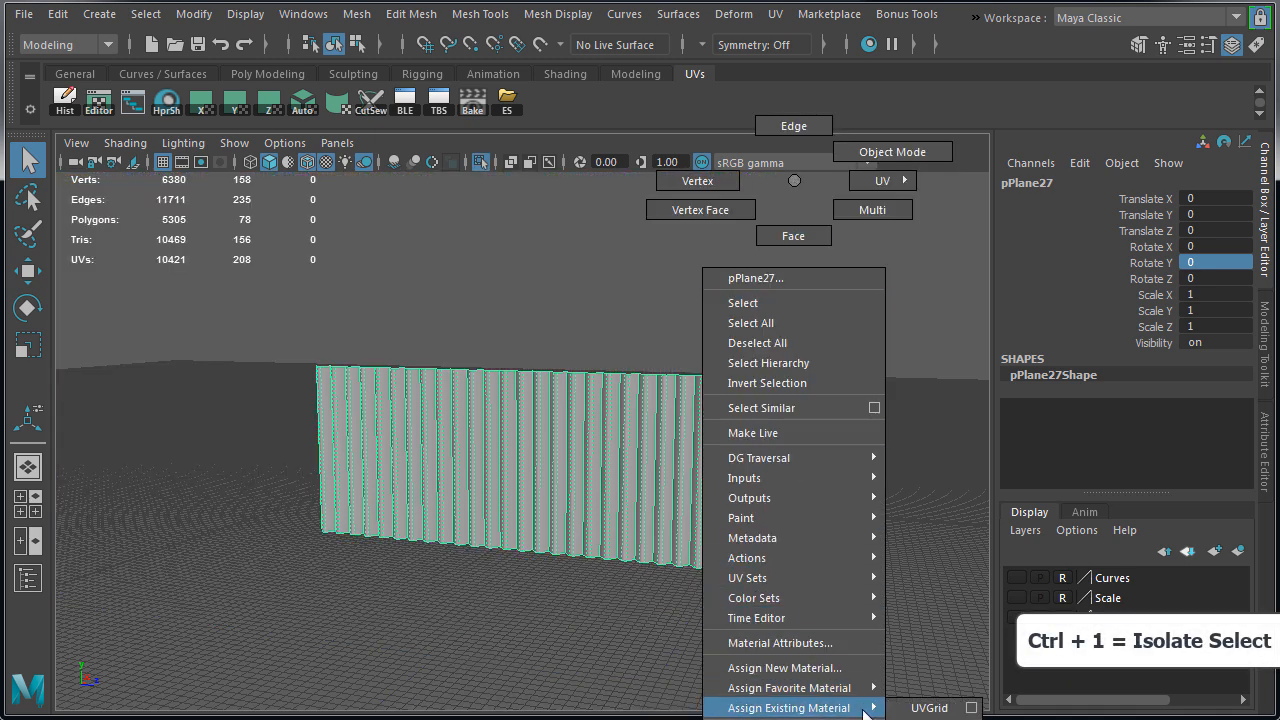
pyautogui.click(920, 710)
pyautogui.keyDown('alt'); pyautogui.moveTo(762, 556); pyautogui.dragTo(805, 540); pyautogui.keyUp('alt')
# Step: Switch to the UV Editing workspace and select all of the panel's faces
pyautogui.click(1140, 17)
pyautogui.click(1180, 122)
pyautogui.keyDown('alt'); pyautogui.moveTo(350, 440); pyautogui.dragTo(286, 309); pyautogui.keyUp('alt')
pyautogui.rightClick(280, 279)
pyautogui.moveTo(280, 285); pyautogui.dragTo(279, 333, button='right')
pyautogui.moveTo(68, 328); pyautogui.dragTo(437, 562)
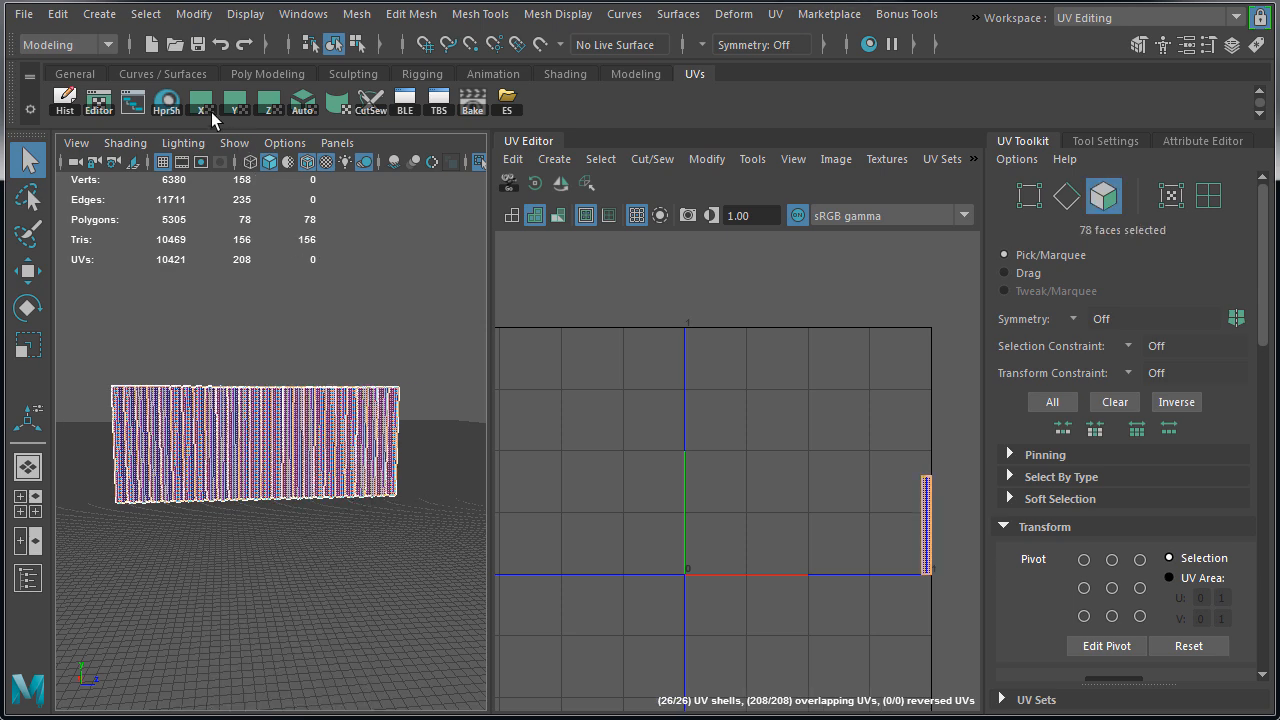
# Step: Try a planar UV projection of the panel's faces from the X axis, fitted to the bounding box
pyautogui.click(775, 14)
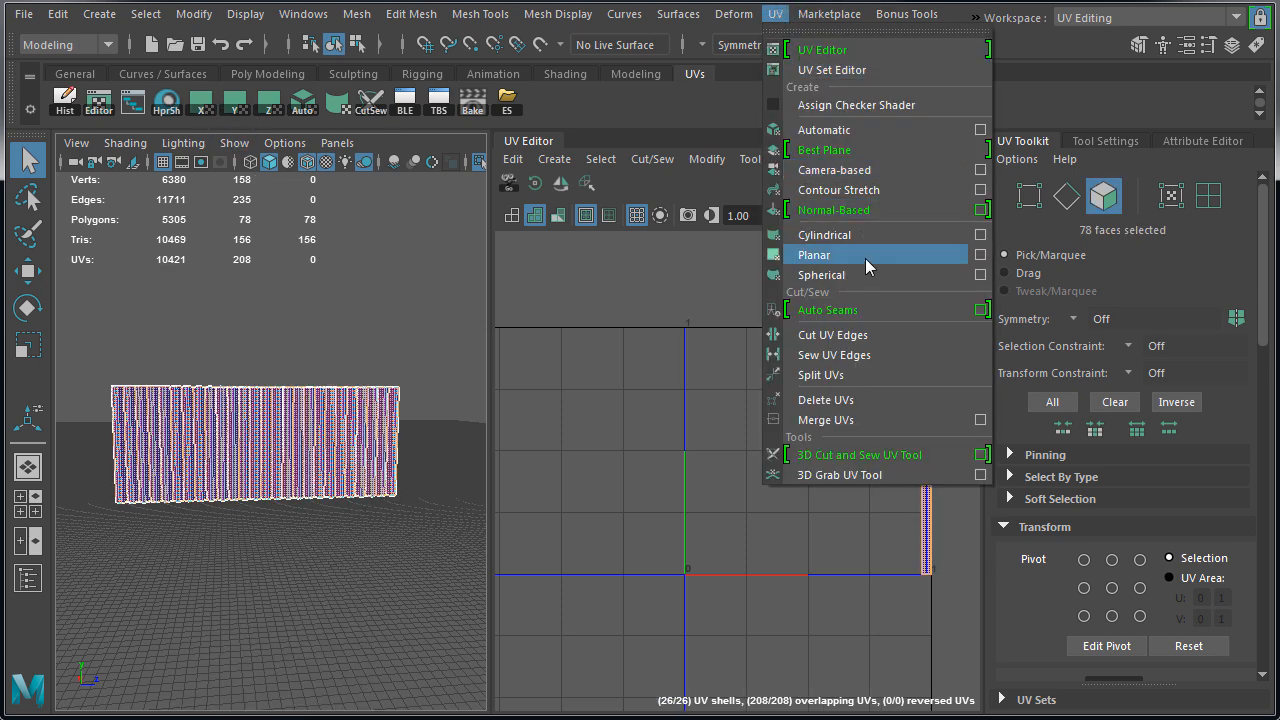
pyautogui.click(981, 255)
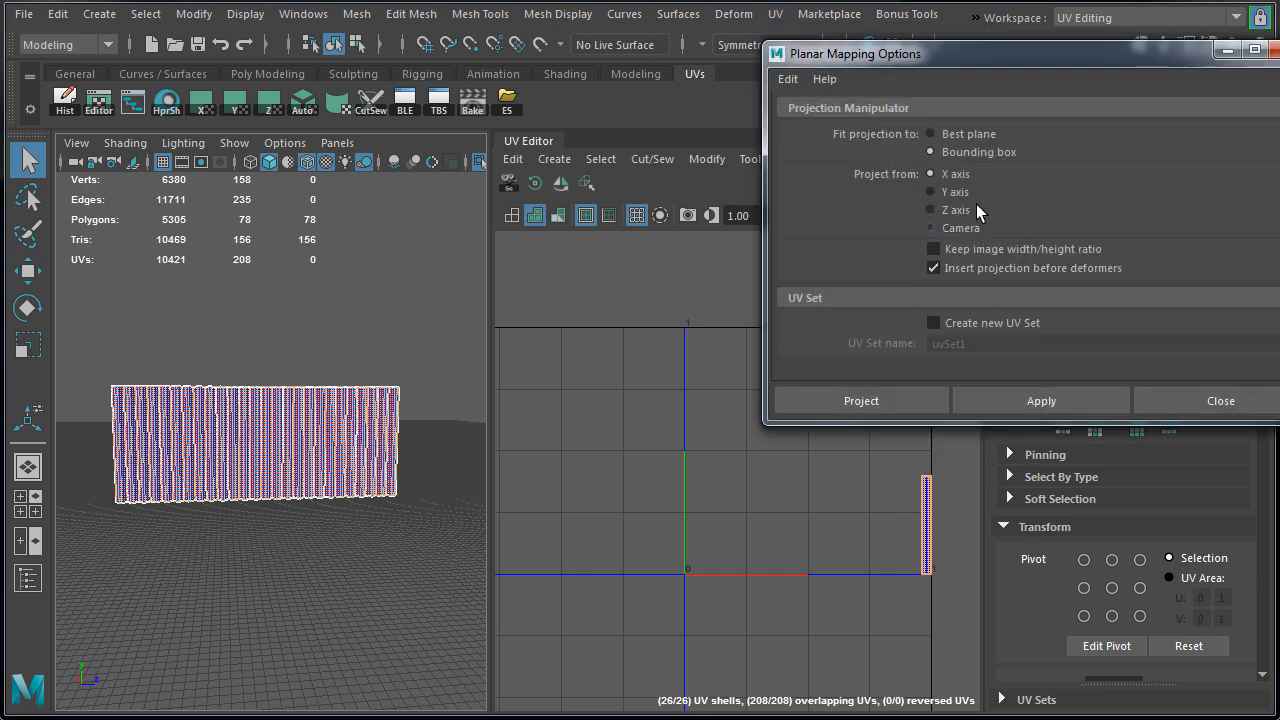
pyautogui.click(908, 400)
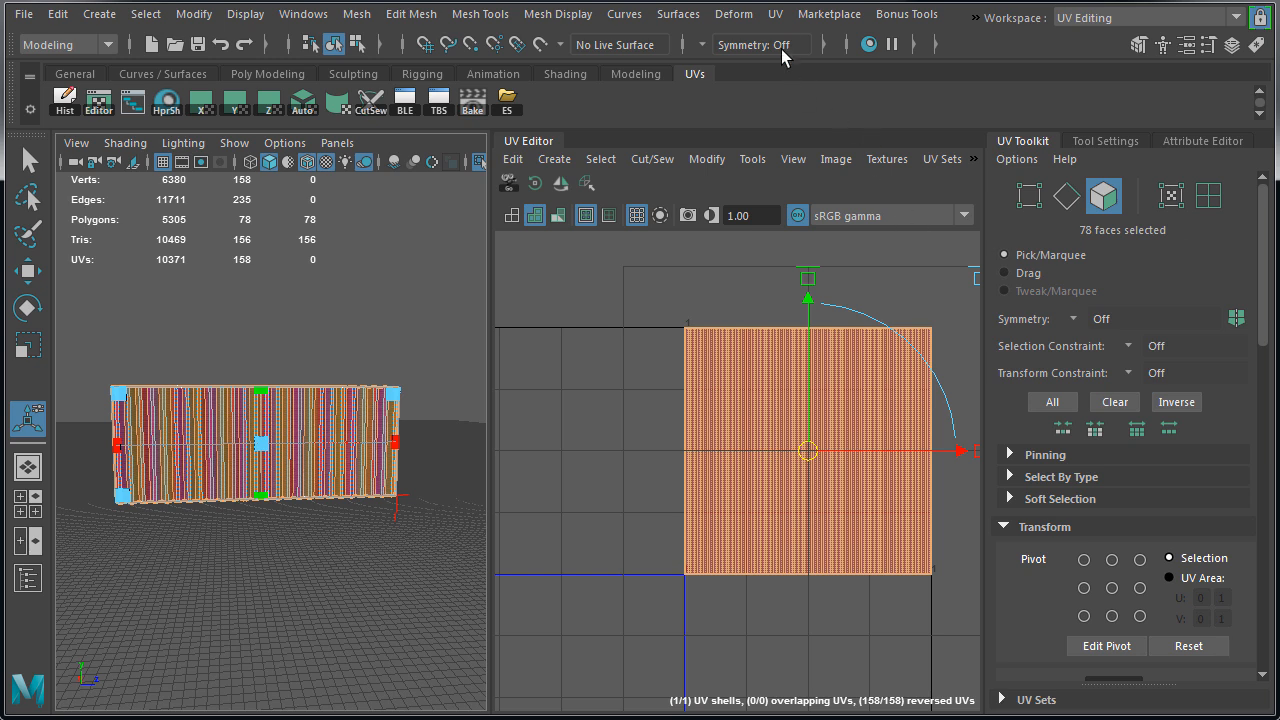
# Step: Reproject the faces with planar mapping from the X axis, with Keep image width/height ratio enabled
pyautogui.click(777, 15)
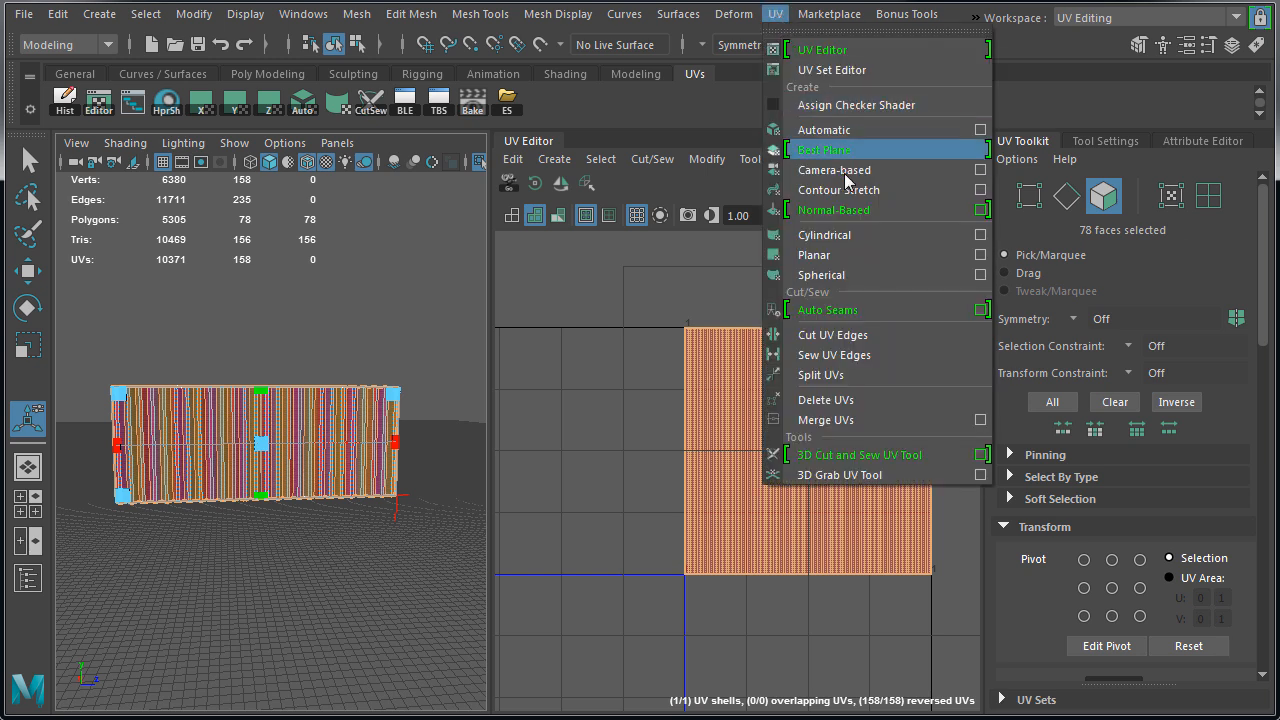
pyautogui.click(980, 256)
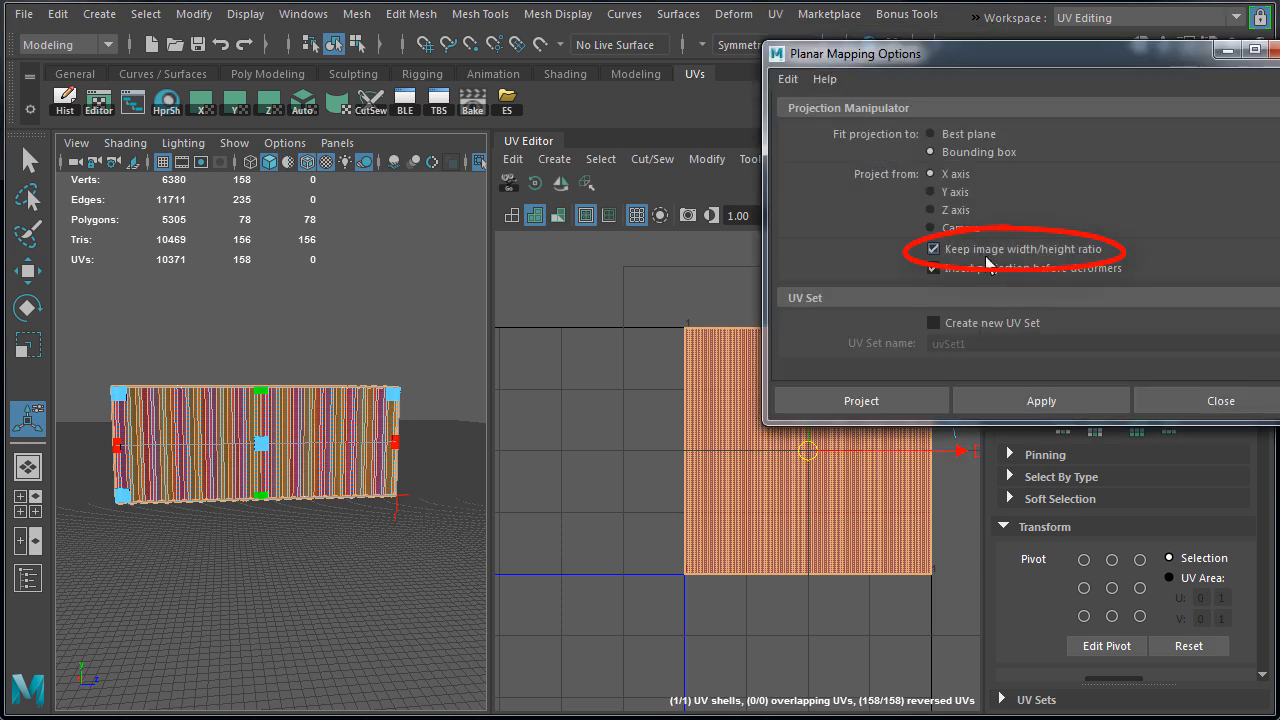
pyautogui.click(907, 397)
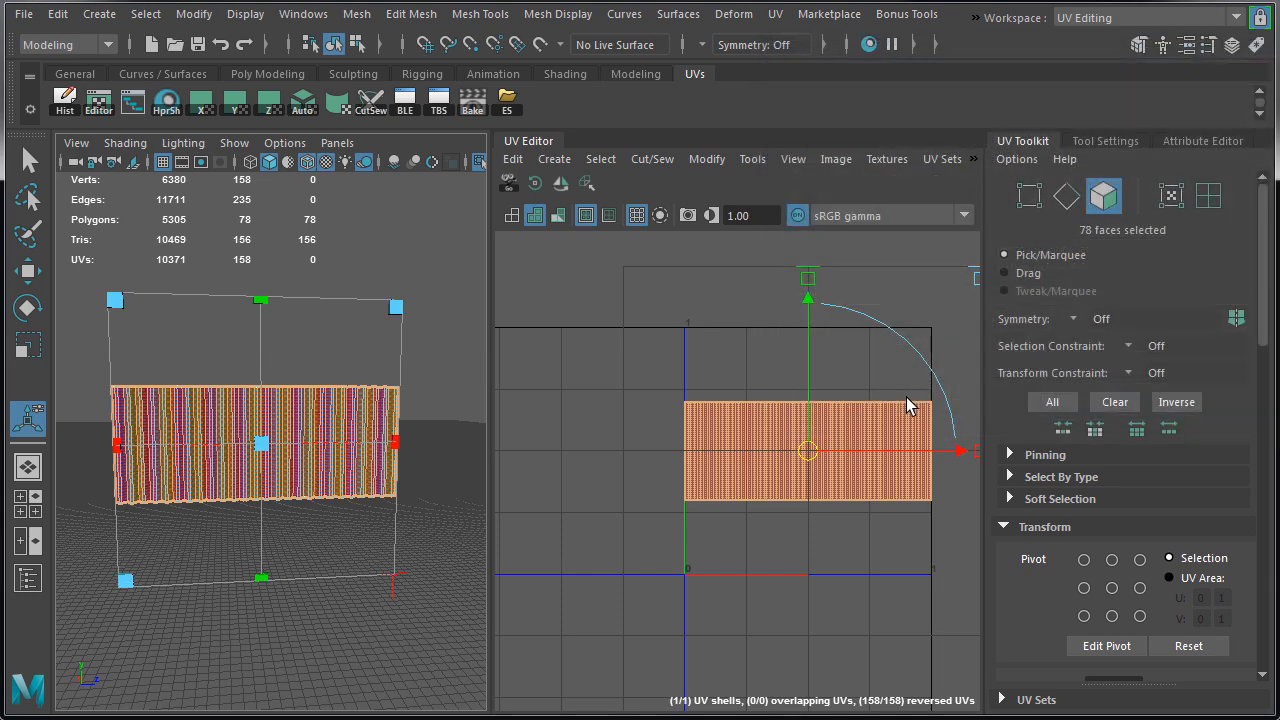
# Step: Select all of the panel's UVs and flip them so the grid numbers read correctly
pyautogui.press('w')
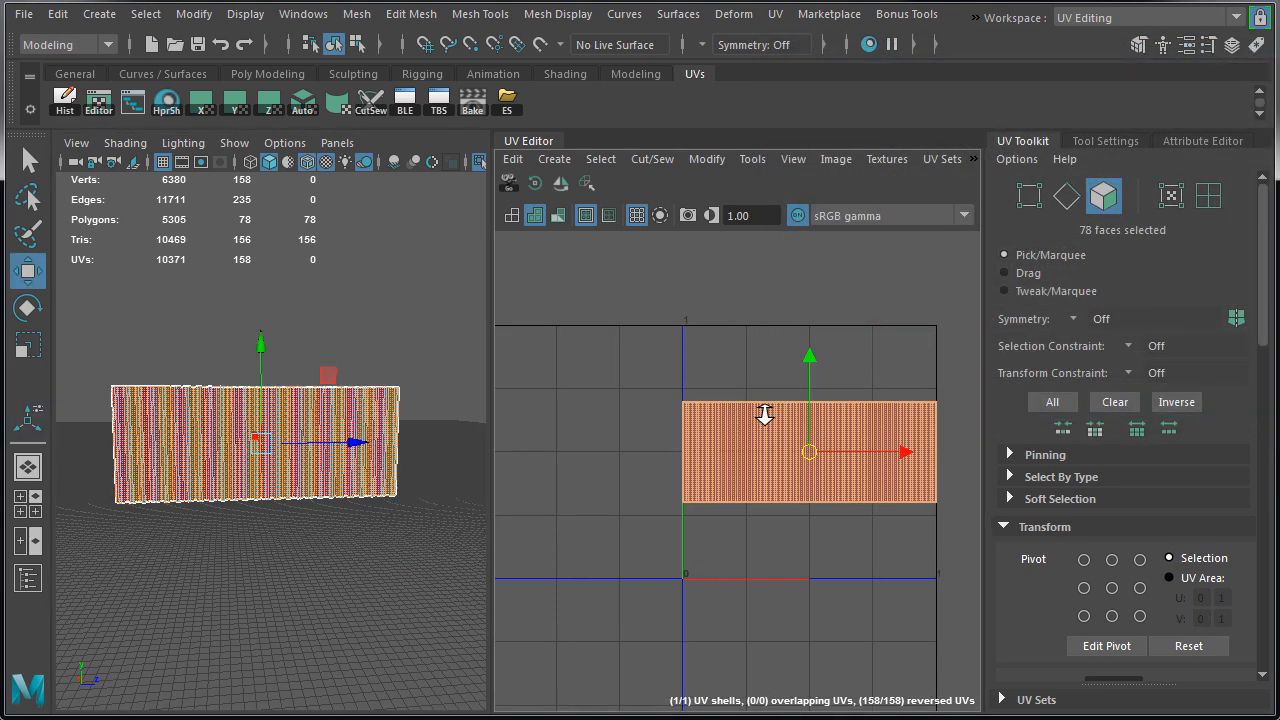
pyautogui.moveTo(763, 425); pyautogui.dragTo(846, 418, button='right')
pyautogui.press('f')
pyautogui.keyDown('alt'); pyautogui.moveTo(252, 437); pyautogui.dragTo(435, 473, button='right'); pyautogui.keyUp('alt')
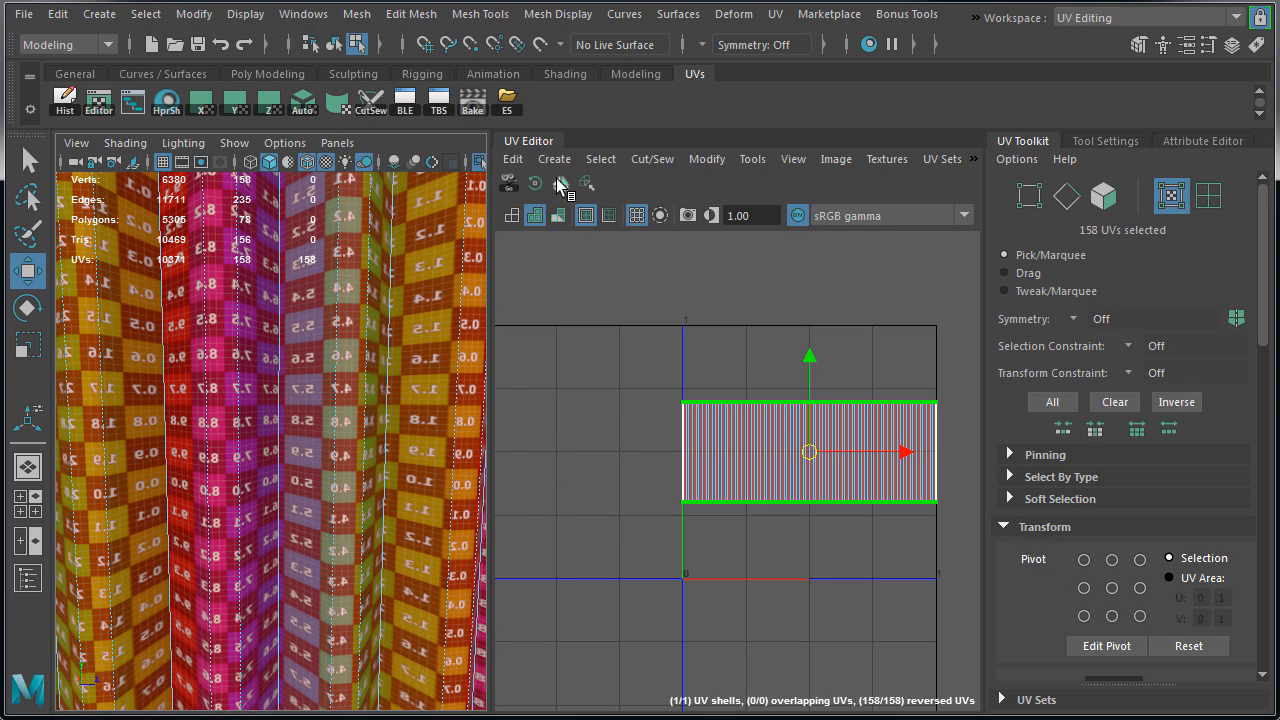
pyautogui.click(708, 160)
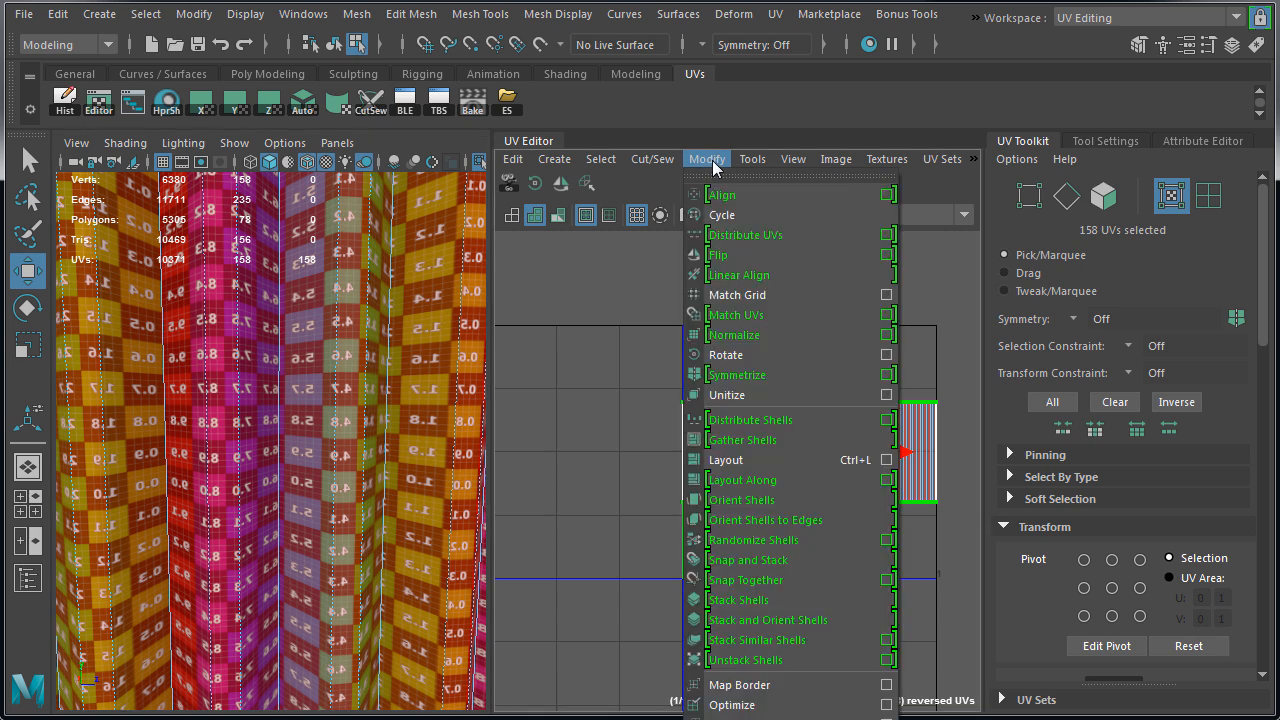
pyautogui.click(729, 256)
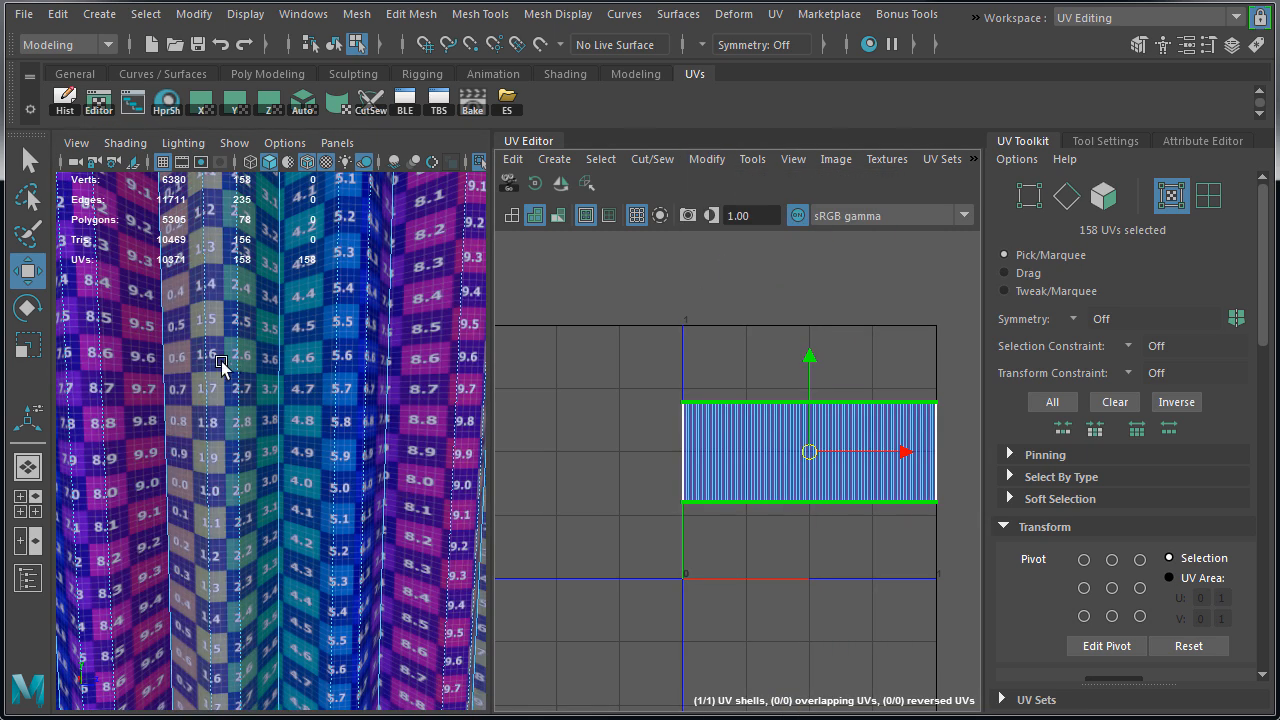
pyautogui.scroll(-5, 168, 366)
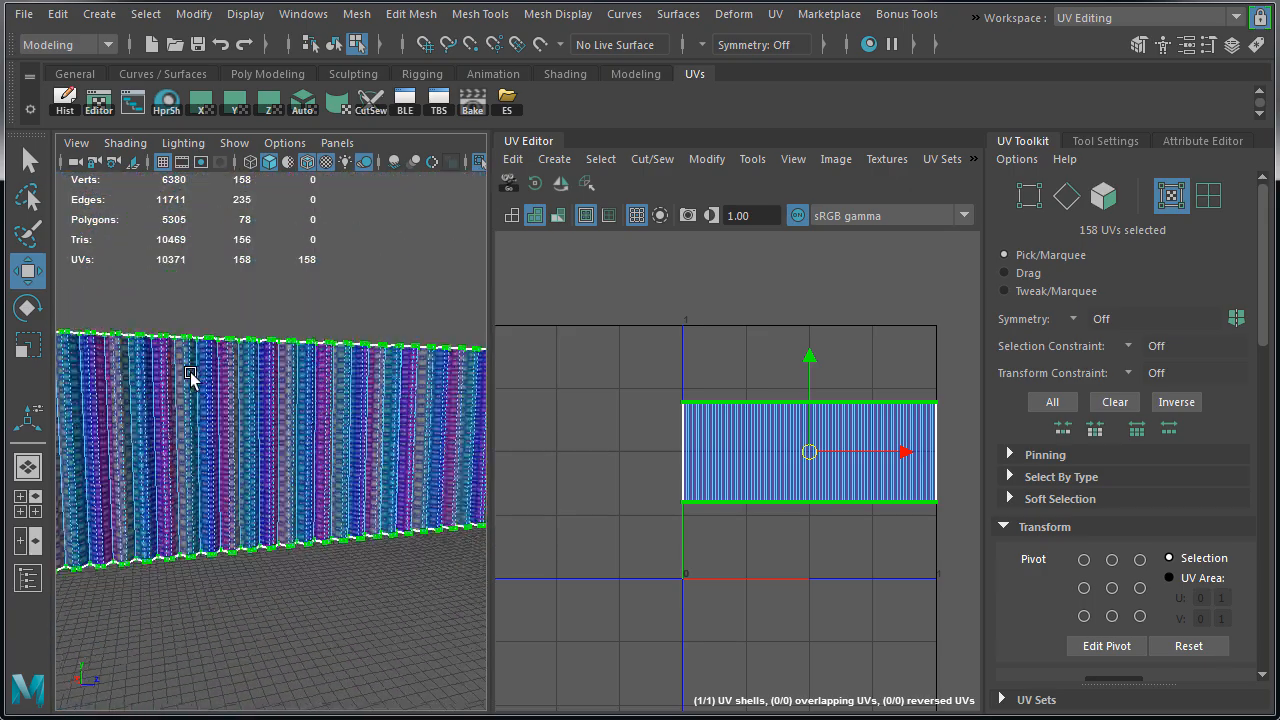
pyautogui.moveTo(234, 391)
pyautogui.keyDown('alt'); pyautogui.mouseDown()
pyautogui.moveTo(225, 357)
pyautogui.moveTo(225, 370)
pyautogui.mouseUp(); pyautogui.keyUp('alt')
pyautogui.click(225, 371)
# Step: Set the panel shell's texel density to 1.0000 px/unit at a map size of 2048
pyautogui.keyDown('alt'); pyautogui.moveTo(240, 420); pyautogui.dragTo(384, 435, button='right'); pyautogui.keyUp('alt')
pyautogui.moveTo(685, 436); pyautogui.dragTo(743, 440, button='right')
pyautogui.moveTo(1265, 325); pyautogui.dragTo(1265, 496)
pyautogui.click(1221, 573)
pyautogui.keyDown('alt'); pyautogui.moveTo(203, 367); pyautogui.dragTo(173, 368); pyautogui.keyUp('alt')
pyautogui.keyDown('alt'); pyautogui.moveTo(173, 368); pyautogui.dragTo(246, 380, button='right'); pyautogui.keyUp('alt')
pyautogui.scroll(-5, 1108, 551)
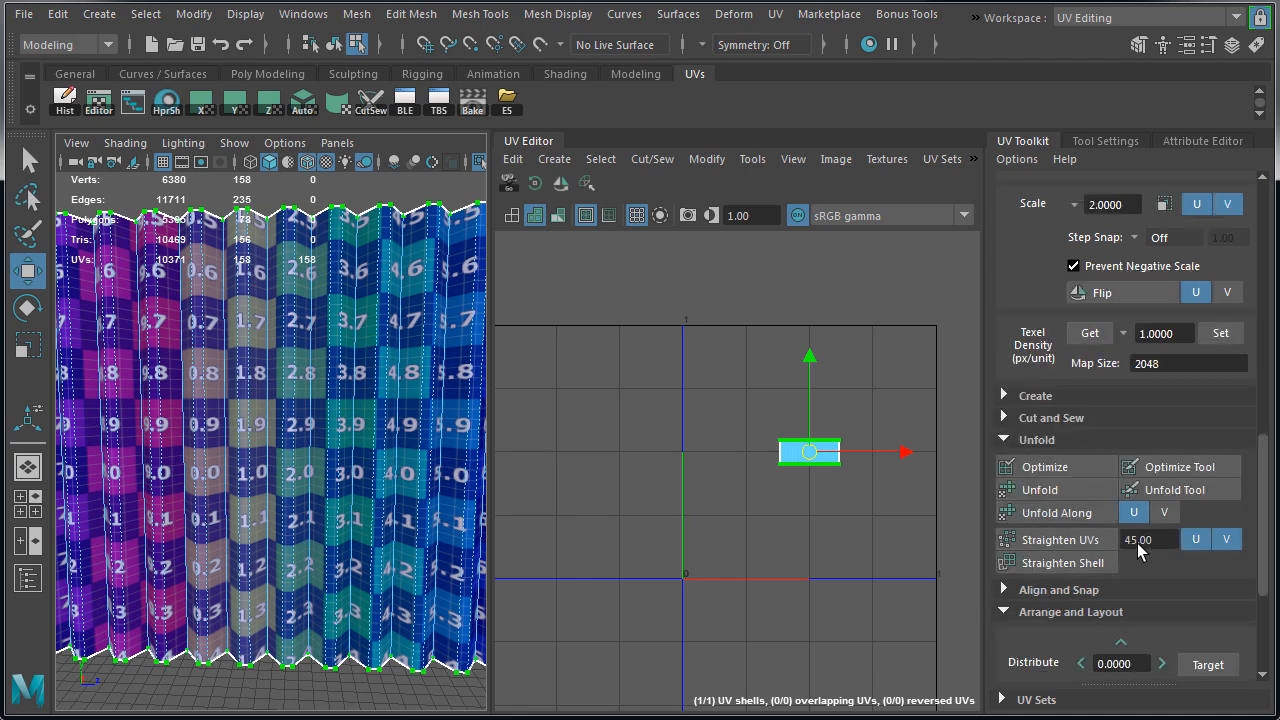
# Step: Unfold the panel's UV shell along the U direction to even out the texture across the folds
pyautogui.click(1078, 513)
pyautogui.keyDown('alt'); pyautogui.moveTo(302, 367); pyautogui.dragTo(346, 366, button='right'); pyautogui.keyUp('alt')
pyautogui.keyDown('alt'); pyautogui.moveTo(346, 366); pyautogui.dragTo(324, 357); pyautogui.keyUp('alt')
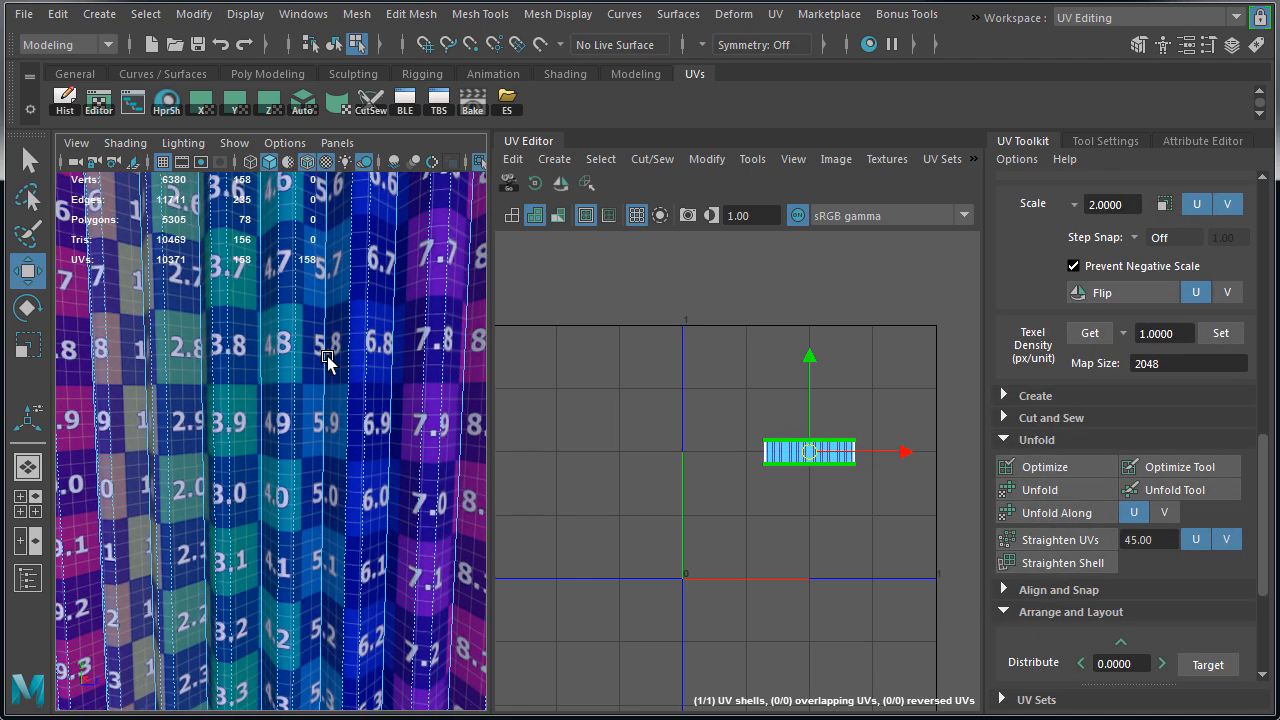
# Step: Unfold the panel's UV shell along V, and once more along U
pyautogui.click(1165, 512)
pyautogui.click(1058, 510)
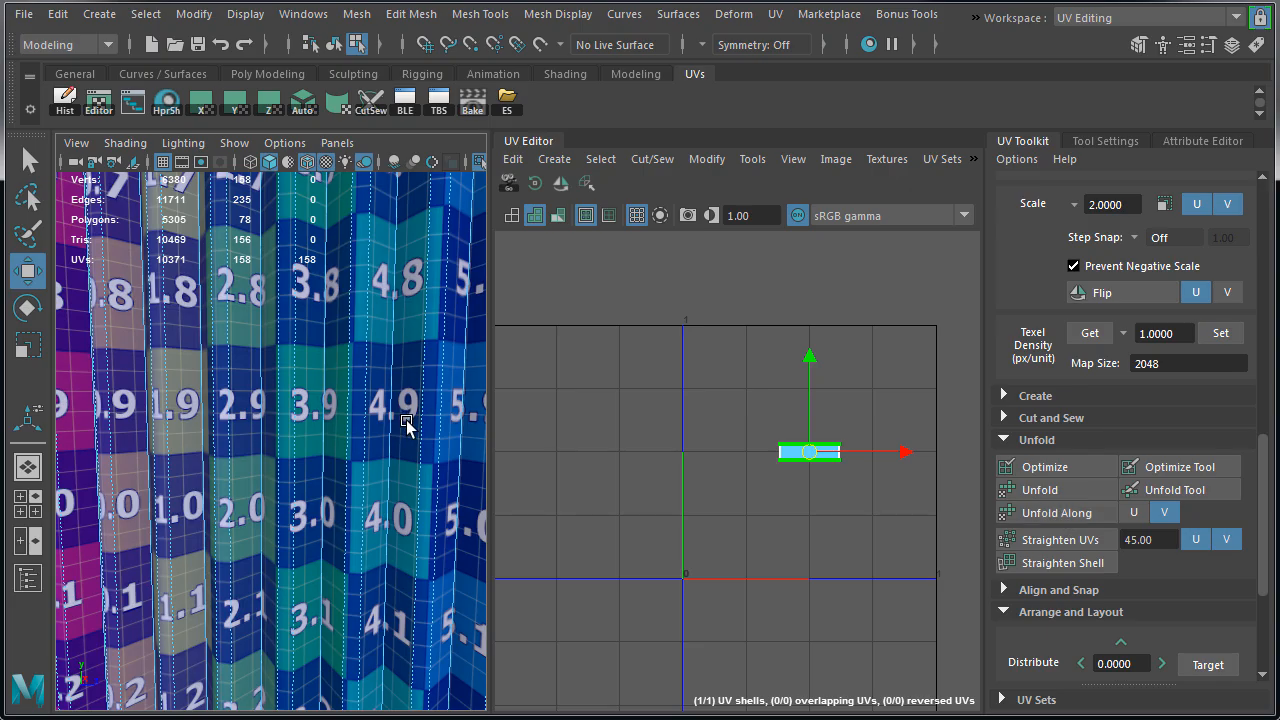
pyautogui.keyDown('alt'); pyautogui.moveTo(408, 423); pyautogui.dragTo(368, 415, button='right'); pyautogui.keyUp('alt')
pyautogui.click(1134, 512)
pyautogui.keyDown('alt'); pyautogui.moveTo(290, 430); pyautogui.dragTo(350, 432); pyautogui.keyUp('alt')
pyautogui.press('r')
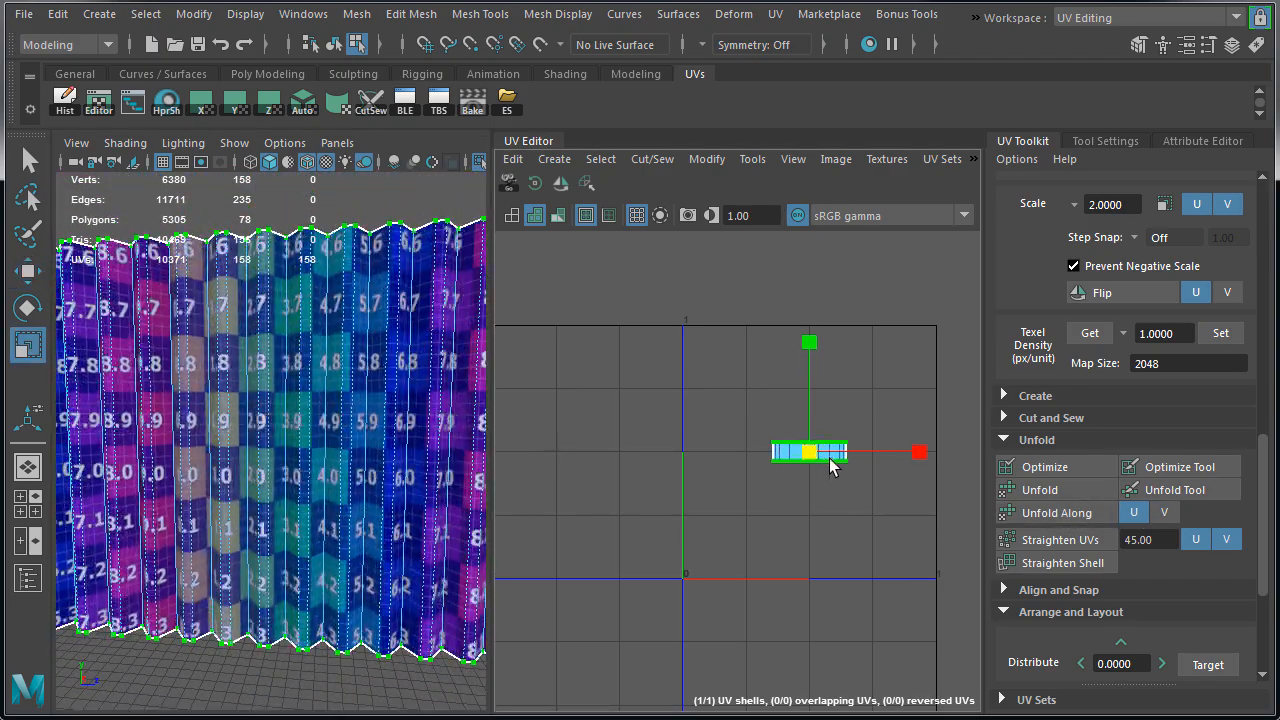
pyautogui.moveTo(829, 458); pyautogui.dragTo(758, 452)
pyautogui.hotkey('ctrl', 'z')
# Step: Reapply the 1.0000 px/unit texel density to the unfolded panel shell
pyautogui.keyDown('alt'); pyautogui.moveTo(260, 446); pyautogui.dragTo(366, 455, button='right'); pyautogui.keyUp('alt')
pyautogui.keyDown('alt'); pyautogui.moveTo(366, 455); pyautogui.dragTo(311, 443); pyautogui.keyUp('alt')
pyautogui.click(1219, 337)
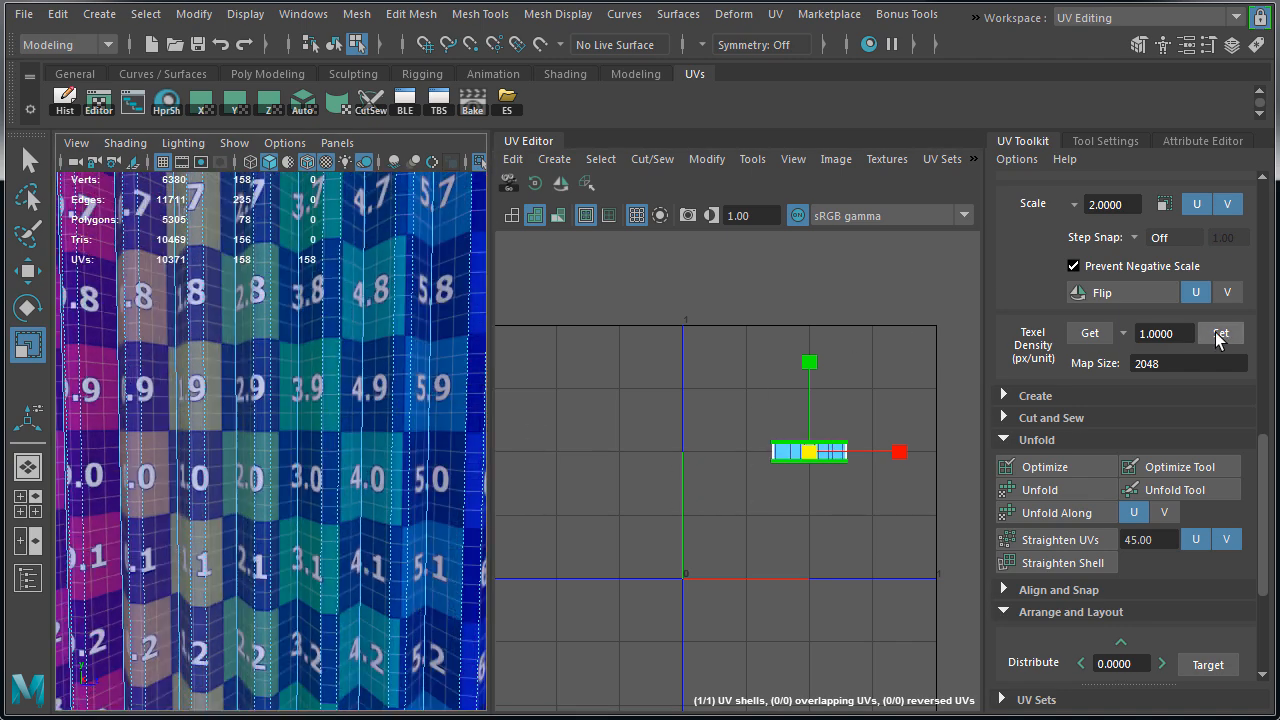
pyautogui.keyDown('alt'); pyautogui.moveTo(216, 387); pyautogui.dragTo(298, 400); pyautogui.keyUp('alt')
# Step: Move the panel's UV shell outside the 0–1 UV tile and return to object selection
pyautogui.moveTo(756, 427); pyautogui.dragTo(736, 415, button='right')
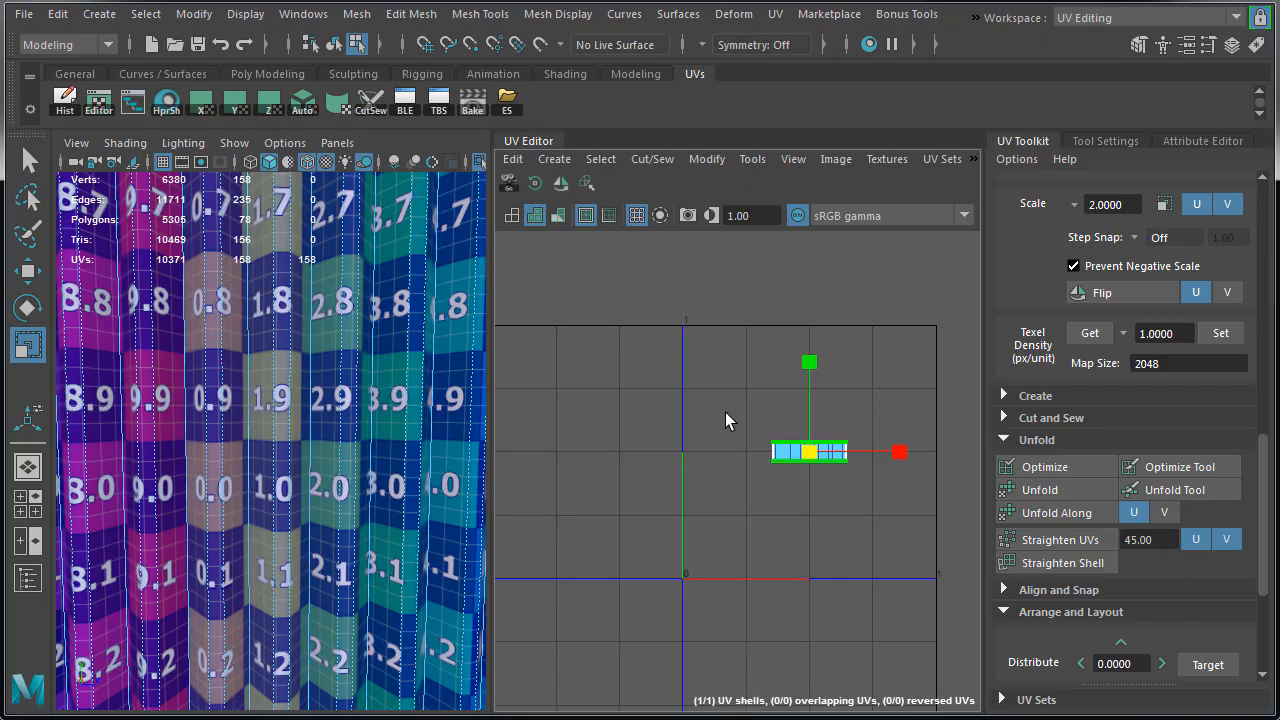
pyautogui.press('w')
pyautogui.scroll(-2, 892, 467)
pyautogui.moveTo(828, 454); pyautogui.dragTo(977, 422)
pyautogui.keyDown('alt'); pyautogui.moveTo(314, 422); pyautogui.dragTo(200, 422, button='right'); pyautogui.keyUp('alt')
pyautogui.keyDown('alt'); pyautogui.moveTo(200, 422); pyautogui.dragTo(300, 390); pyautogui.keyUp('alt')
pyautogui.moveTo(300, 390); pyautogui.dragTo(330, 364, button='right')
pyautogui.click(328, 292)
# Step: Show the whole building again and, in the Maya Classic workspace, restore the corrugated panel's Rotate Y to 35.707
pyautogui.keyDown('alt'); pyautogui.moveTo(318, 330); pyautogui.dragTo(206, 434); pyautogui.keyUp('alt')
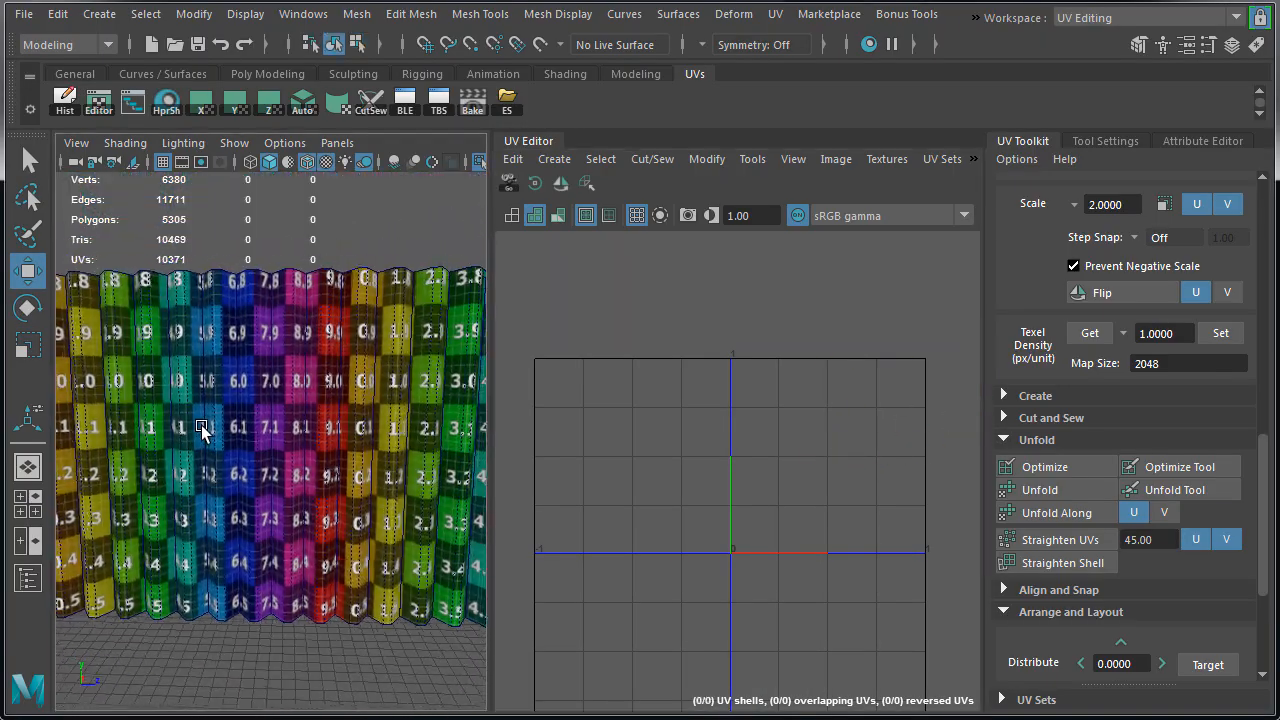
pyautogui.keyDown('alt'); pyautogui.moveTo(206, 434); pyautogui.dragTo(247, 445, button='right'); pyautogui.keyUp('alt')
pyautogui.keyDown('alt'); pyautogui.moveTo(247, 445); pyautogui.dragTo(206, 441); pyautogui.keyUp('alt')
pyautogui.scroll(-6, 212, 450)
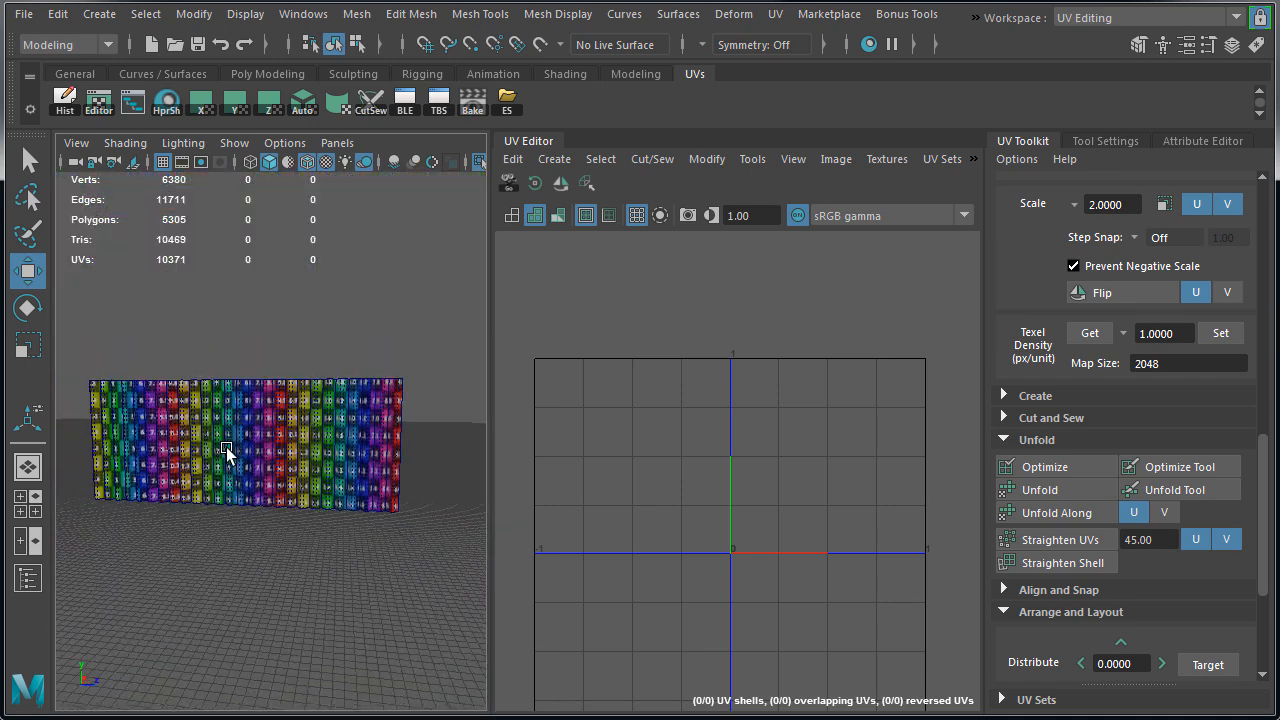
pyautogui.click(275, 460)
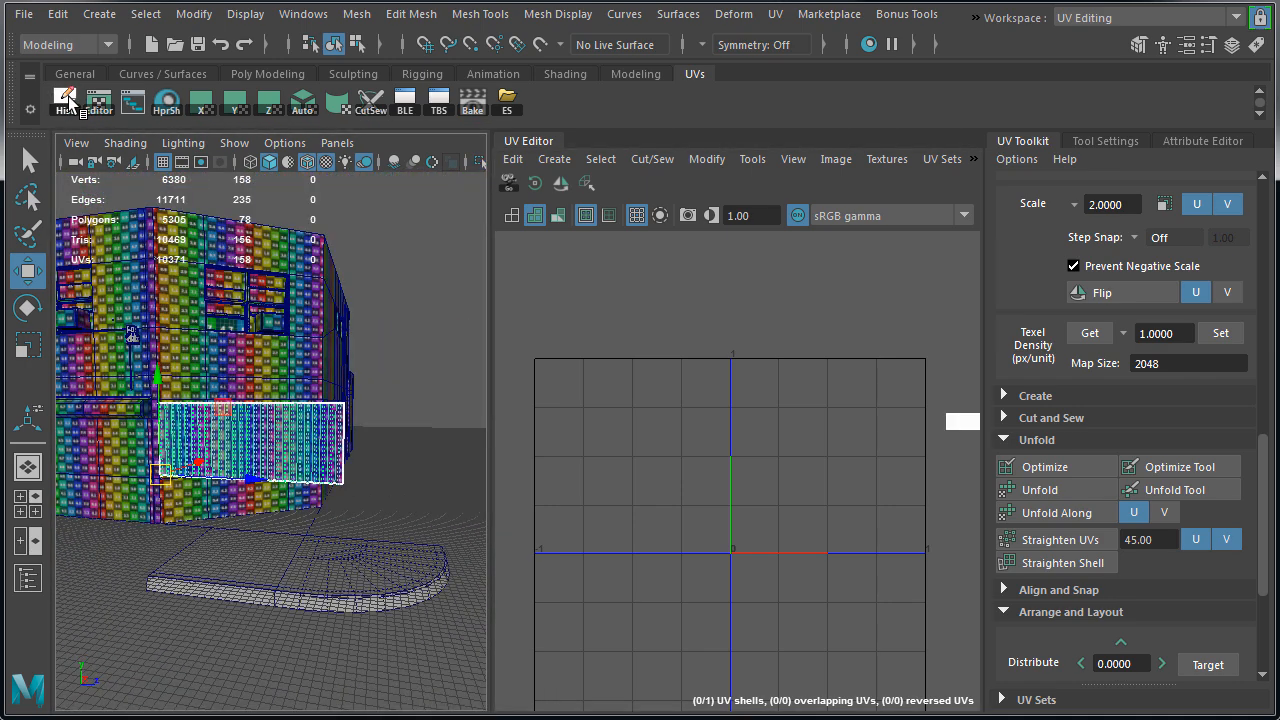
pyautogui.click(1117, 19)
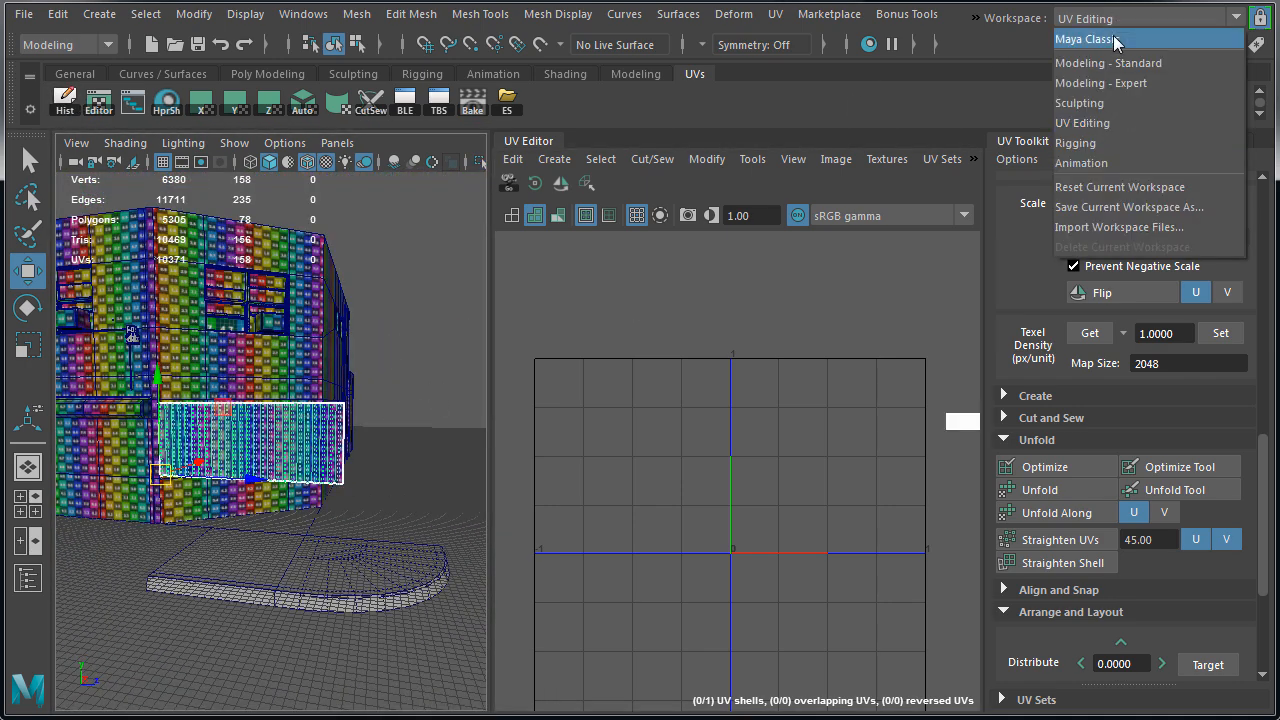
pyautogui.click(1105, 37)
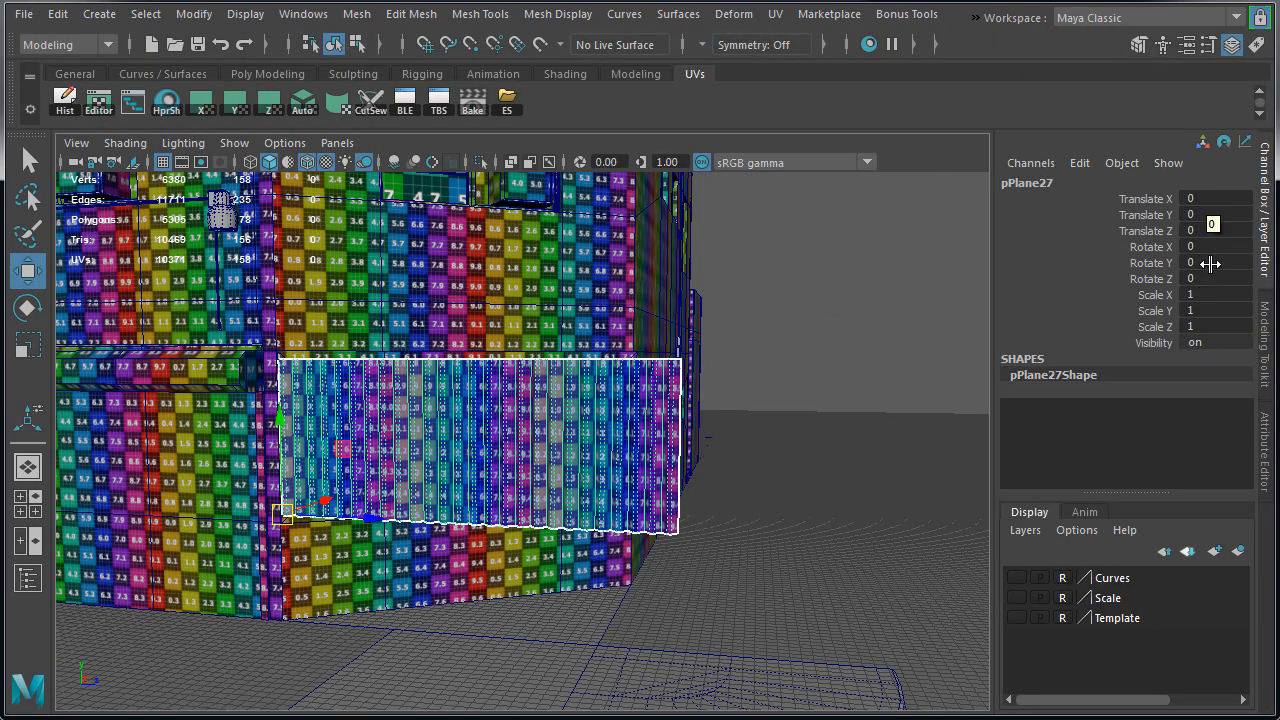
pyautogui.press('Return')
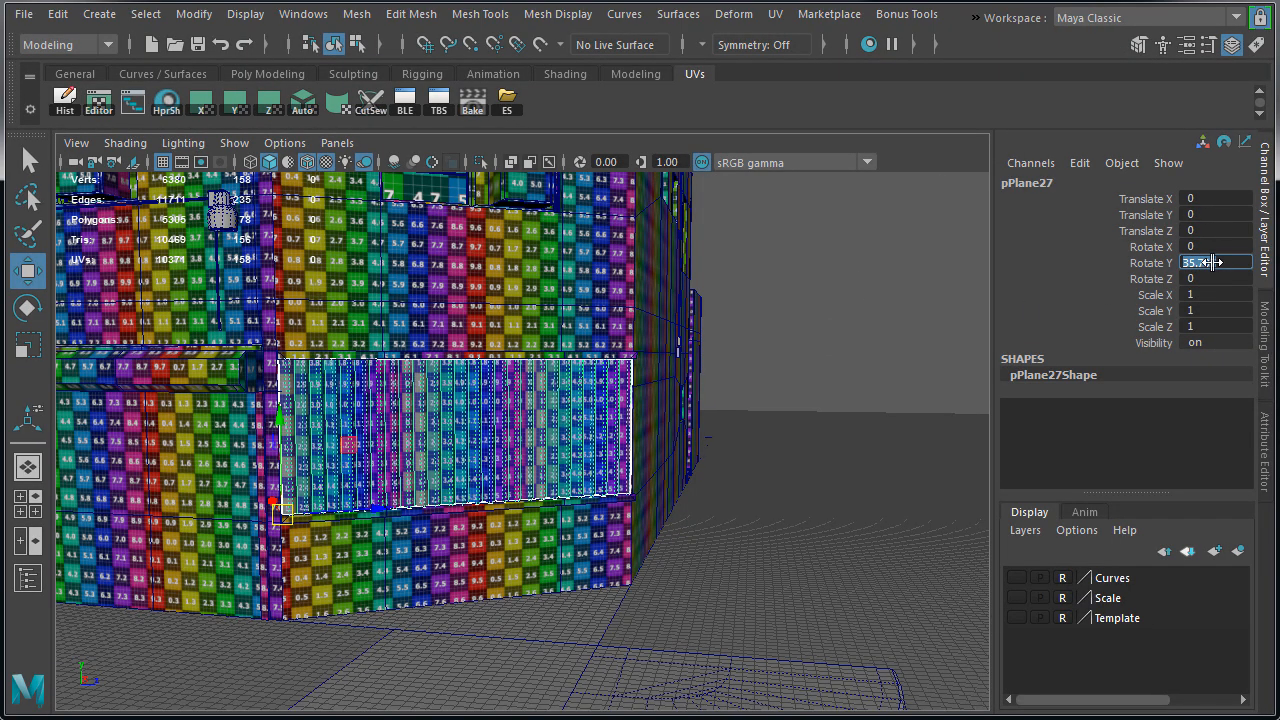
# Step: Assign the existing UVGrid material to the building's sloped canopy and isolate it
pyautogui.moveTo(735, 365)
pyautogui.keyDown('alt'); pyautogui.mouseDown()
pyautogui.moveTo(700, 637)
pyautogui.moveTo(571, 489)
pyautogui.moveTo(549, 486)
pyautogui.mouseUp(); pyautogui.keyUp('alt')
pyautogui.click(700, 637)
pyautogui.press('5')
pyautogui.keyDown('alt'); pyautogui.moveTo(549, 486); pyautogui.dragTo(694, 463, button='right'); pyautogui.keyUp('alt')
pyautogui.moveTo(694, 463)
pyautogui.keyDown('alt'); pyautogui.mouseDown()
pyautogui.moveTo(846, 443)
pyautogui.moveTo(677, 480)
pyautogui.moveTo(537, 443)
pyautogui.moveTo(409, 571)
pyautogui.moveTo(414, 437)
pyautogui.moveTo(803, 443)
pyautogui.moveTo(729, 434)
pyautogui.mouseUp(); pyautogui.keyUp('alt')
pyautogui.press('6')
pyautogui.click(729, 434)
pyautogui.moveTo(762, 192); pyautogui.dragTo(878, 715, button='right')
pyautogui.keyDown('alt'); pyautogui.moveTo(646, 495); pyautogui.dragTo(751, 492); pyautogui.keyUp('alt')
pyautogui.press('f')
pyautogui.keyDown('alt'); pyautogui.moveTo(547, 510); pyautogui.dragTo(680, 446); pyautogui.keyUp('alt')
pyautogui.hotkey('ctrl', '1')
# Step: Switch to the UV Editing workspace and apply Automatic UV mapping to the canopy
pyautogui.click(1150, 17)
pyautogui.click(1105, 124)
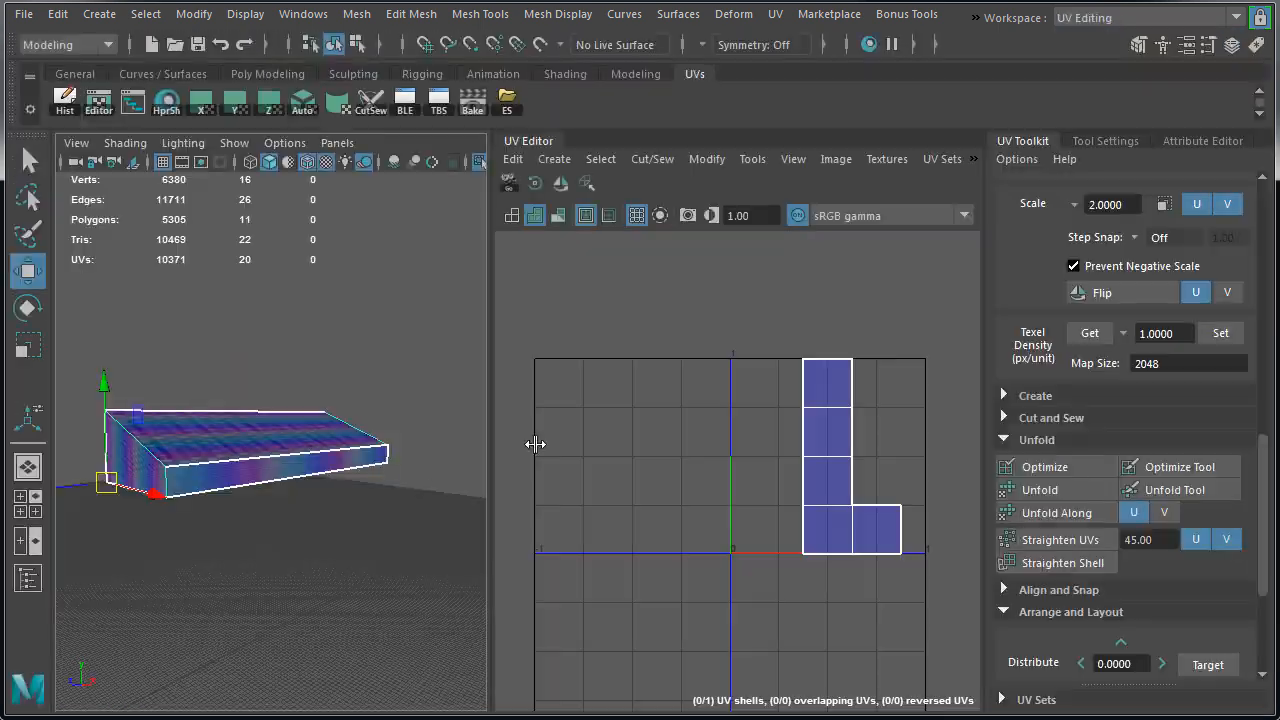
pyautogui.click(303, 103)
pyautogui.keyDown('alt'); pyautogui.moveTo(240, 420); pyautogui.dragTo(300, 438); pyautogui.keyUp('alt')
# Step: Select the edge between the canopy's sloped top and its narrow front strip, and move and sew their UV shells together
pyautogui.moveTo(396, 331); pyautogui.dragTo(391, 301, button='right')
pyautogui.scroll(5, 391, 301)
pyautogui.keyDown('alt'); pyautogui.moveTo(391, 301); pyautogui.dragTo(350, 296); pyautogui.keyUp('alt')
pyautogui.click(371, 292)
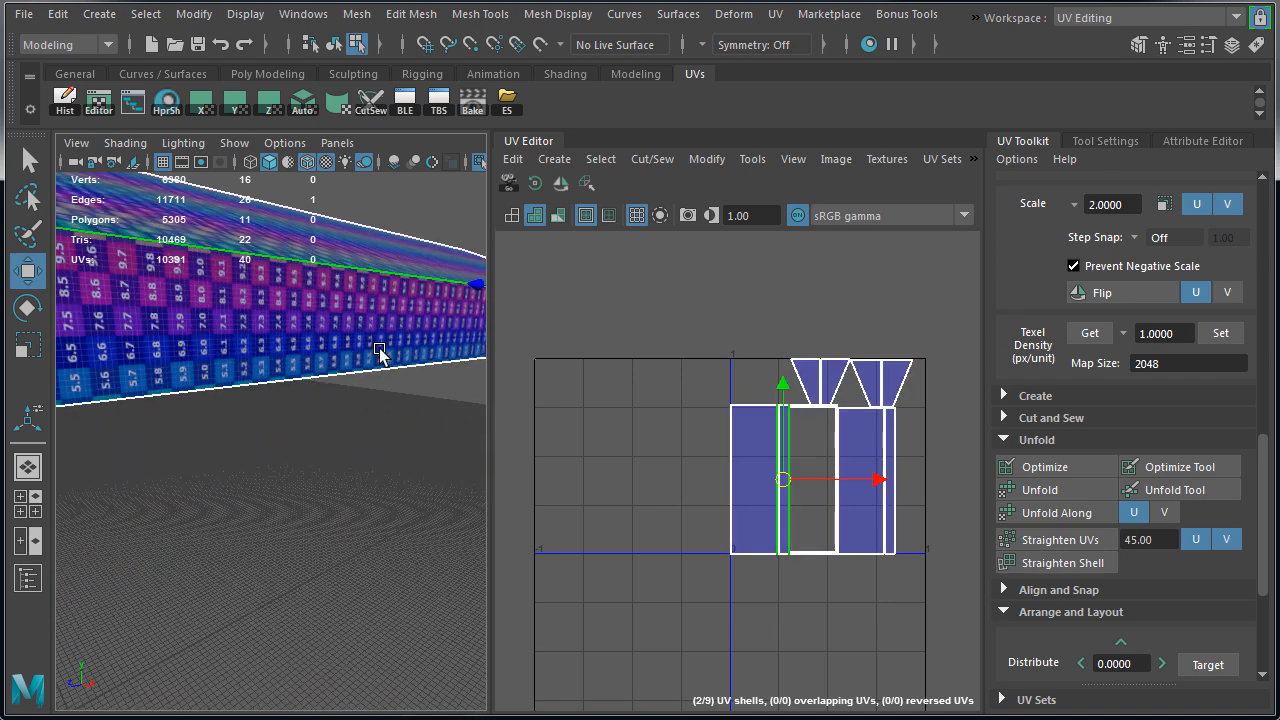
pyautogui.scroll(-5, 386, 394)
pyautogui.keyDown('alt'); pyautogui.moveTo(339, 398); pyautogui.dragTo(350, 460); pyautogui.keyUp('alt')
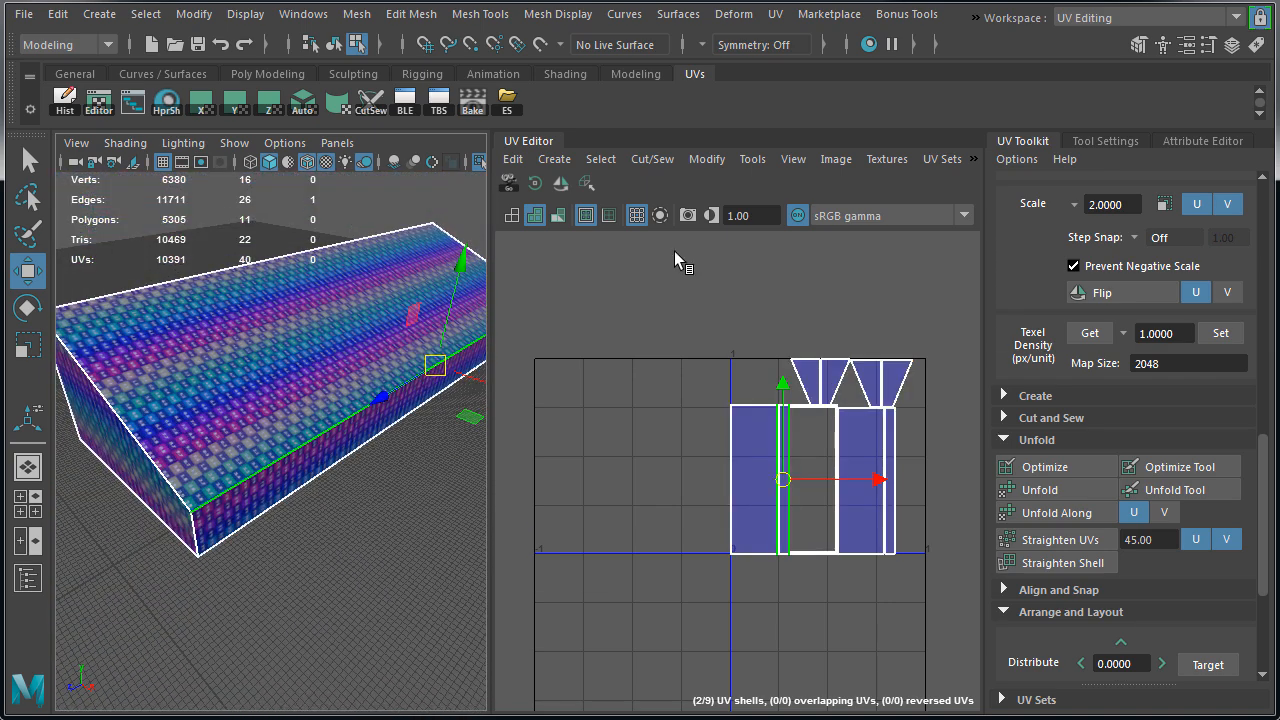
pyautogui.keyDown('shift'); pyautogui.moveTo(755, 238); pyautogui.dragTo(740, 185, button='right'); pyautogui.keyUp('shift')
# Step: Move and sew the UV shells along the canopy's second edge between a slope and its narrow strip
pyautogui.keyDown('alt'); pyautogui.moveTo(333, 434); pyautogui.dragTo(417, 411); pyautogui.keyUp('alt')
pyautogui.scroll(5, 417, 411)
pyautogui.click(412, 350)
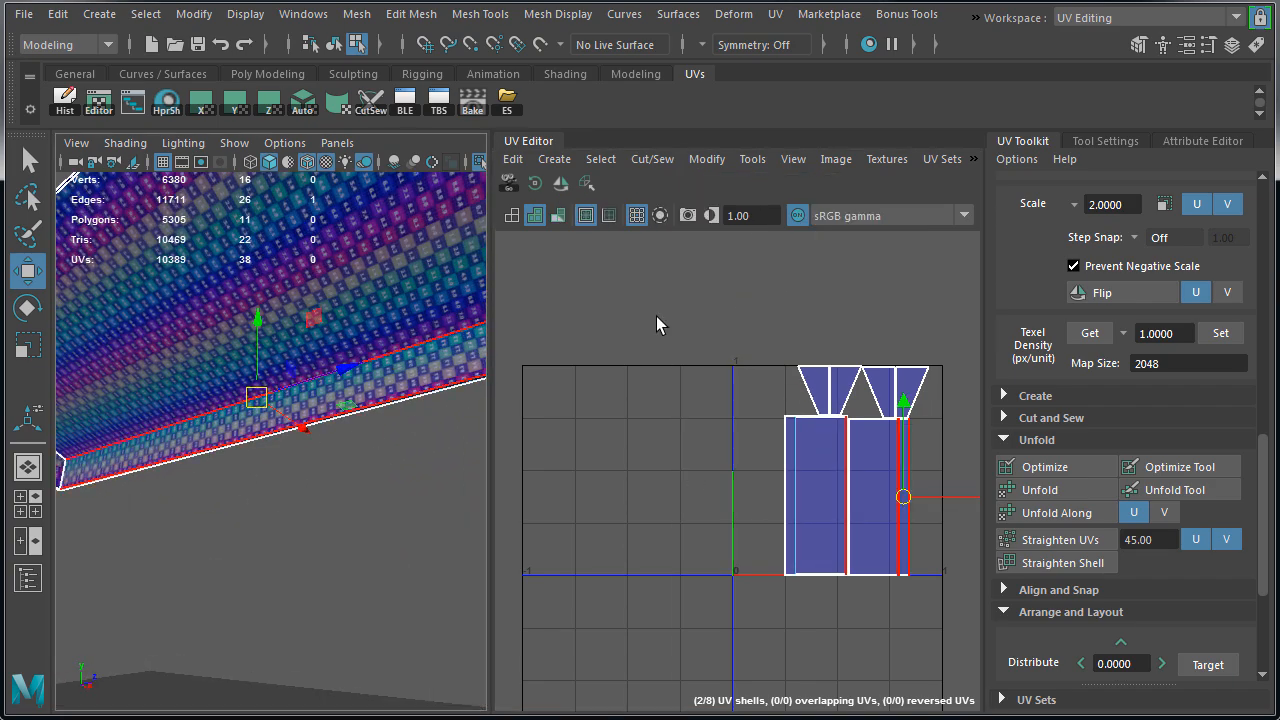
pyautogui.keyDown('shift'); pyautogui.moveTo(712, 270); pyautogui.dragTo(711, 215, button='right'); pyautogui.keyUp('shift')
# Step: Select the large rectangular canopy shells and move them apart from the other shells in UV space
pyautogui.keyDown('alt'); pyautogui.moveTo(379, 375); pyautogui.dragTo(297, 443); pyautogui.keyUp('alt')
pyautogui.moveTo(208, 415); pyautogui.dragTo(208, 470, button='right')
pyautogui.moveTo(898, 396); pyautogui.dragTo(737, 471)
pyautogui.doubleClick(818, 494)
pyautogui.keyDown('alt'); pyautogui.moveTo(909, 466); pyautogui.dragTo(758, 466, button='middle'); pyautogui.keyUp('alt')
pyautogui.moveTo(758, 494); pyautogui.dragTo(960, 494)
pyautogui.moveTo(572, 476); pyautogui.dragTo(863, 397)
# Step: Rotate one of the canopy's small trapezoid UV shells and move it above a large rectangular shell
pyautogui.keyDown('alt'); pyautogui.moveTo(260, 330); pyautogui.dragTo(142, 320); pyautogui.keyUp('alt')
pyautogui.scroll(3, 142, 320)
pyautogui.scroll(3, 900, 420)
pyautogui.click(857, 368)
pyautogui.click(561, 184)
pyautogui.hotkey('ctrl', 'z')
pyautogui.moveTo(858, 362); pyautogui.dragTo(833, 385)
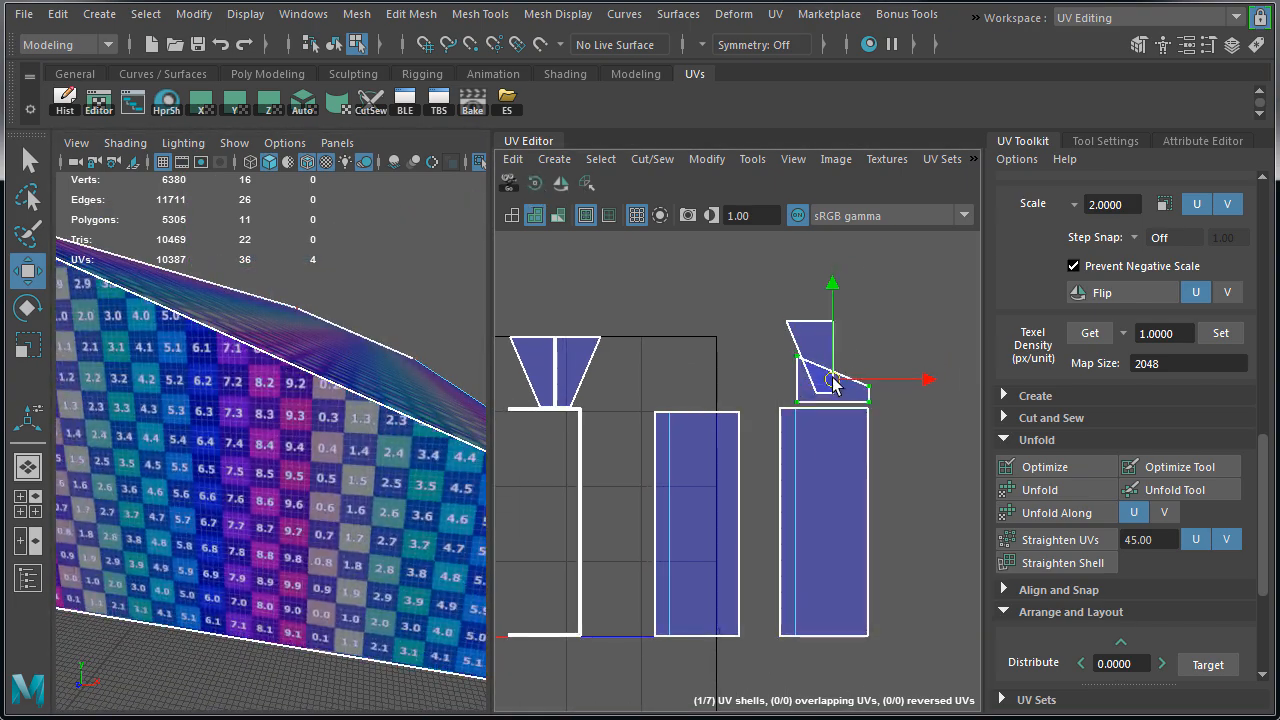
# Step: Rotate one large rectangular canopy shell and the second small trapezoid shell to horizontal and separate them in UV space
pyautogui.click(824, 520)
pyautogui.keyDown('alt'); pyautogui.moveTo(270, 400); pyautogui.dragTo(343, 460); pyautogui.keyUp('alt')
pyautogui.click(535, 184)
pyautogui.moveTo(823, 520); pyautogui.dragTo(934, 487)
pyautogui.moveTo(833, 383); pyautogui.dragTo(858, 417)
pyautogui.click(814, 350)
pyautogui.moveTo(270, 400)
pyautogui.keyDown('alt'); pyautogui.mouseDown()
pyautogui.moveTo(397, 405)
pyautogui.moveTo(270, 400)
pyautogui.mouseUp(); pyautogui.keyUp('alt')
pyautogui.click(535, 184)
# Step: Rotate the next large rectangular canopy shell to horizontal and move it beside the already rotated shells
pyautogui.keyDown('alt'); pyautogui.moveTo(940, 451); pyautogui.dragTo(728, 451, button='middle'); pyautogui.keyUp('alt')
pyautogui.moveTo(598, 357); pyautogui.dragTo(722, 411)
pyautogui.scroll(2, 726, 417)
pyautogui.scroll(-3, 700, 480)
pyautogui.click(588, 538)
pyautogui.click(535, 184)
pyautogui.moveTo(588, 538); pyautogui.dragTo(806, 563)
# Step: Select all the canopy's UV shells and set their texel density to 1.0000
pyautogui.scroll(-3, 838, 603)
pyautogui.moveTo(650, 435); pyautogui.dragTo(946, 694)
pyautogui.click(1221, 333)
# Step: Rotate the remaining rectangular canopy shell and stack it over the matching rectangular shell
pyautogui.moveTo(680, 495); pyautogui.dragTo(608, 403)
pyautogui.moveTo(637, 471); pyautogui.dragTo(743, 570)
pyautogui.click(594, 527)
pyautogui.click(535, 184)
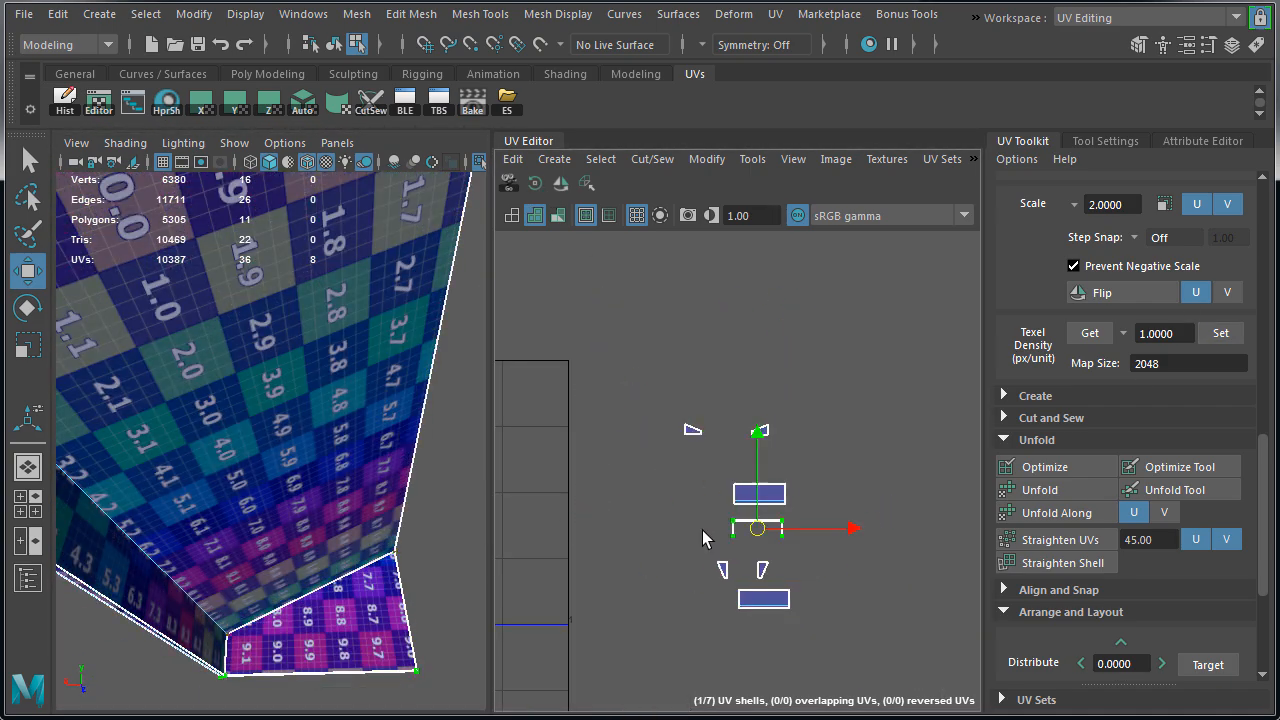
pyautogui.moveTo(594, 527); pyautogui.dragTo(760, 493)
pyautogui.keyDown('alt'); pyautogui.moveTo(300, 400); pyautogui.dragTo(210, 350); pyautogui.keyUp('alt')
pyautogui.scroll(8, 760, 500)
pyautogui.moveTo(739, 448); pyautogui.dragTo(737, 434)
# Step: Select the horizontal trapezoid shells and bring them above the stacked rectangular canopy shells
pyautogui.scroll(-5, 808, 491)
pyautogui.moveTo(600, 318); pyautogui.dragTo(822, 368)
pyautogui.moveTo(710, 343); pyautogui.dragTo(823, 440)
pyautogui.scroll(3, 823, 442)
pyautogui.keyDown('alt'); pyautogui.moveTo(811, 451); pyautogui.dragTo(729, 447, button='middle'); pyautogui.keyUp('alt')
pyautogui.moveTo(880, 440); pyautogui.dragTo(654, 440)
# Step: Rotate the other two trapezoid shells to horizontal and place them alongside the matching pair above the rectangles
pyautogui.scroll(-6, 811, 522)
pyautogui.moveTo(820, 571); pyautogui.dragTo(692, 696)
pyautogui.moveTo(753, 648); pyautogui.dragTo(838, 501)
pyautogui.moveTo(777, 454)
pyautogui.mouseDown()
pyautogui.moveTo(814, 491)
pyautogui.moveTo(825, 477)
pyautogui.moveTo(795, 456)
pyautogui.mouseUp()
pyautogui.click(535, 184)
pyautogui.click(535, 184)
pyautogui.scroll(4, 724, 493)
pyautogui.moveTo(938, 425); pyautogui.dragTo(746, 463)
pyautogui.click(535, 184)
pyautogui.scroll(7, 779, 500)
# Step: Snap the four corner UVs of the upper-left trapezoid shell onto the matching corners of the trapezoid below it
pyautogui.click(732, 410)
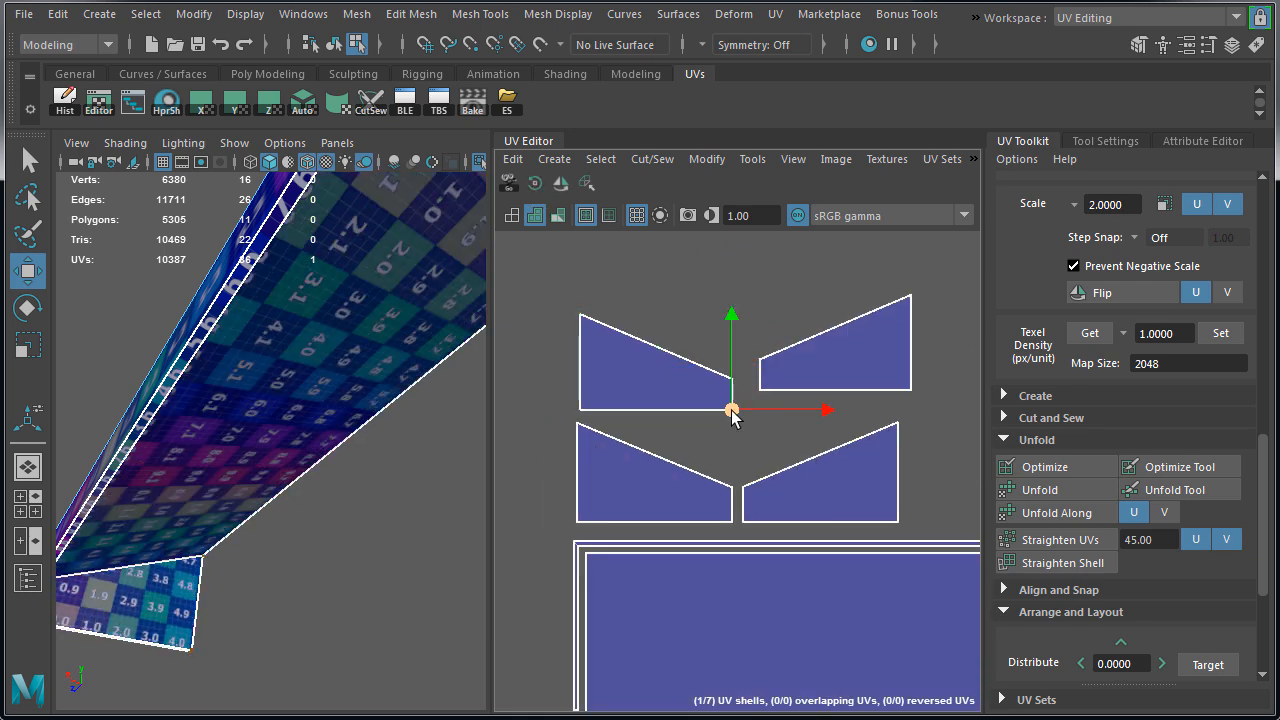
pyautogui.moveTo(732, 412); pyautogui.dragTo(726, 530)
pyautogui.moveTo(729, 388); pyautogui.dragTo(738, 396)
pyautogui.press('v')
pyautogui.moveTo(733, 380); pyautogui.dragTo(736, 471)
pyautogui.click(577, 410)
pyautogui.moveTo(577, 414); pyautogui.dragTo(577, 521)
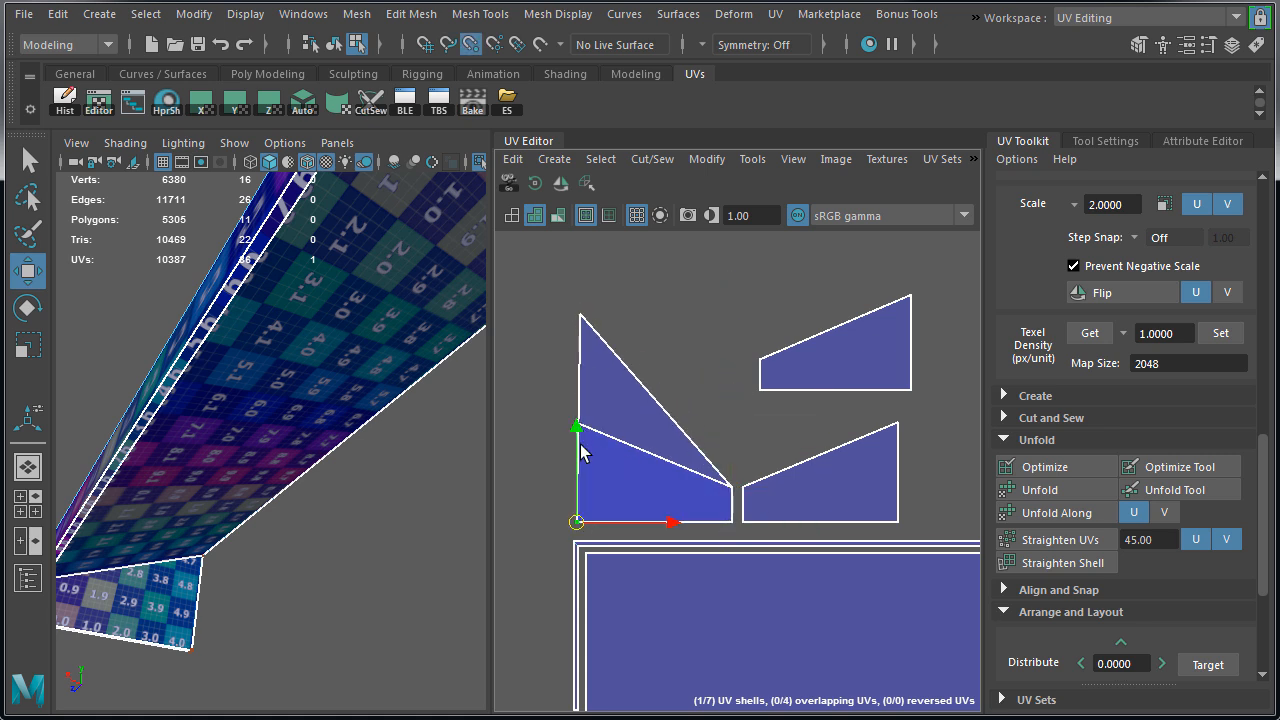
pyautogui.moveTo(564, 289); pyautogui.dragTo(597, 326)
pyautogui.moveTo(581, 318); pyautogui.dragTo(578, 421)
# Step: Snap the four corner UVs of the upper-right trapezoid shell onto the matching trapezoid below it
pyautogui.moveTo(786, 404); pyautogui.dragTo(746, 541)
pyautogui.moveTo(917, 392); pyautogui.dragTo(901, 534)
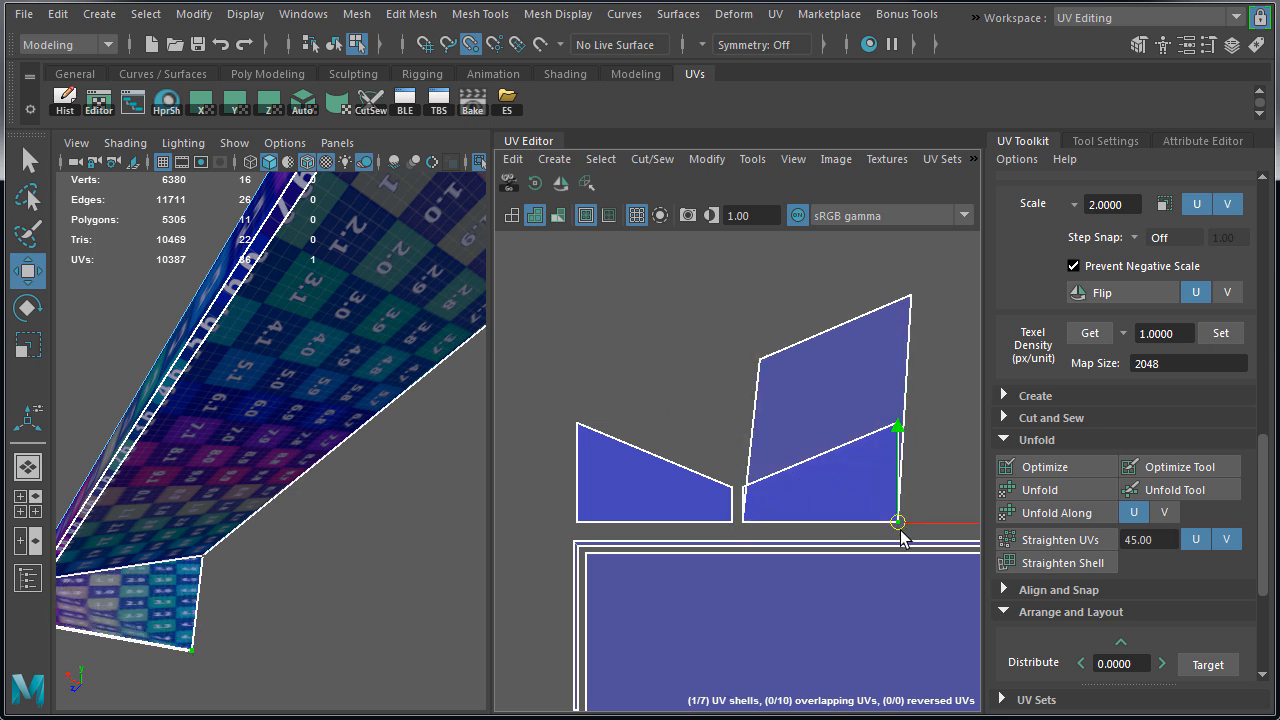
pyautogui.moveTo(748, 341); pyautogui.dragTo(745, 505)
pyautogui.click(911, 298)
pyautogui.moveTo(911, 298); pyautogui.dragTo(897, 427)
pyautogui.keyDown('alt'); pyautogui.moveTo(334, 436); pyautogui.dragTo(577, 474); pyautogui.keyUp('alt')
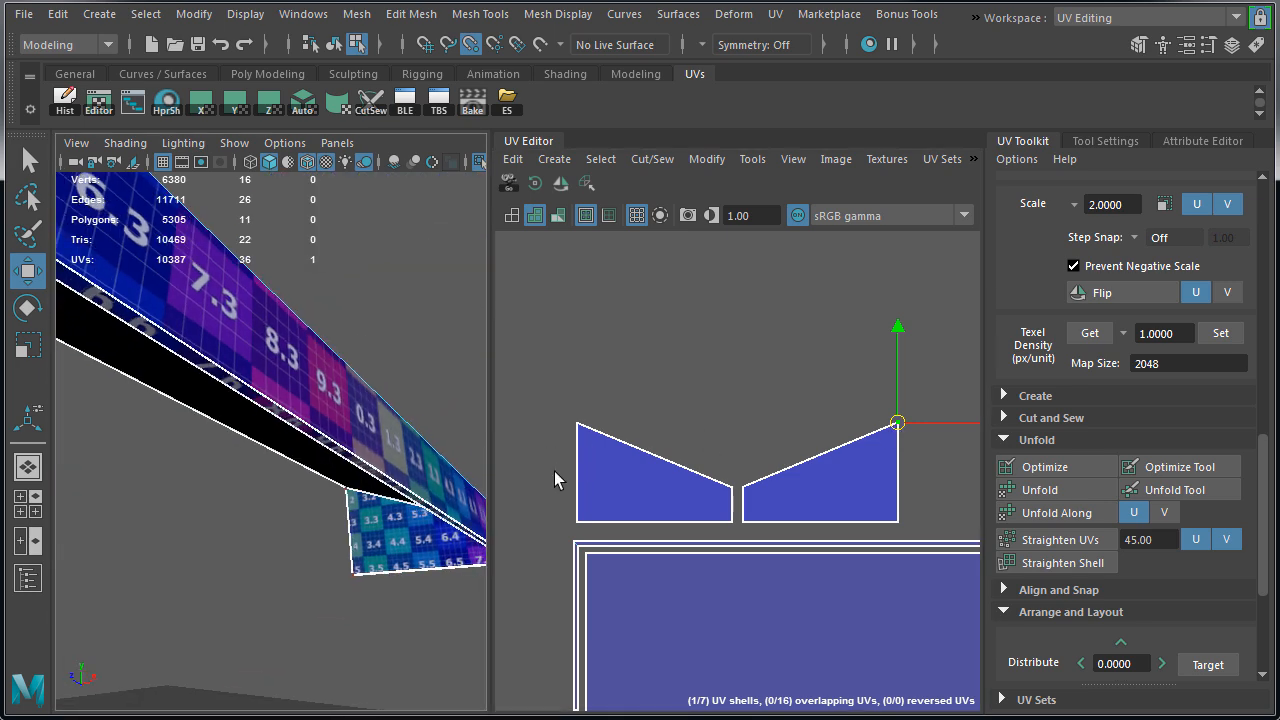
# Step: Select the sewn rectangular canopy shell and position it over the other rectangular shells
pyautogui.keyDown('alt'); pyautogui.moveTo(929, 458); pyautogui.dragTo(734, 463, button='right'); pyautogui.keyUp('alt')
pyautogui.keyDown('alt'); pyautogui.moveTo(860, 458); pyautogui.dragTo(663, 410, button='middle'); pyautogui.keyUp('alt')
pyautogui.keyDown('alt'); pyautogui.moveTo(843, 419); pyautogui.dragTo(644, 412, button='right'); pyautogui.keyUp('alt')
pyautogui.moveTo(869, 427); pyautogui.dragTo(1047, 570)
pyautogui.keyDown('alt'); pyautogui.moveTo(874, 466); pyautogui.dragTo(684, 466, button='middle'); pyautogui.keyUp('alt')
pyautogui.moveTo(671, 434); pyautogui.dragTo(884, 548)
pyautogui.keyDown('alt'); pyautogui.moveTo(795, 525); pyautogui.dragTo(909, 475, button='middle'); pyautogui.keyUp('alt')
pyautogui.moveTo(893, 437); pyautogui.dragTo(664, 524)
pyautogui.keyDown('alt'); pyautogui.moveTo(582, 494); pyautogui.dragTo(800, 522, button='right'); pyautogui.keyUp('alt')
pyautogui.moveTo(757, 443); pyautogui.dragTo(757, 267)
pyautogui.press('r')
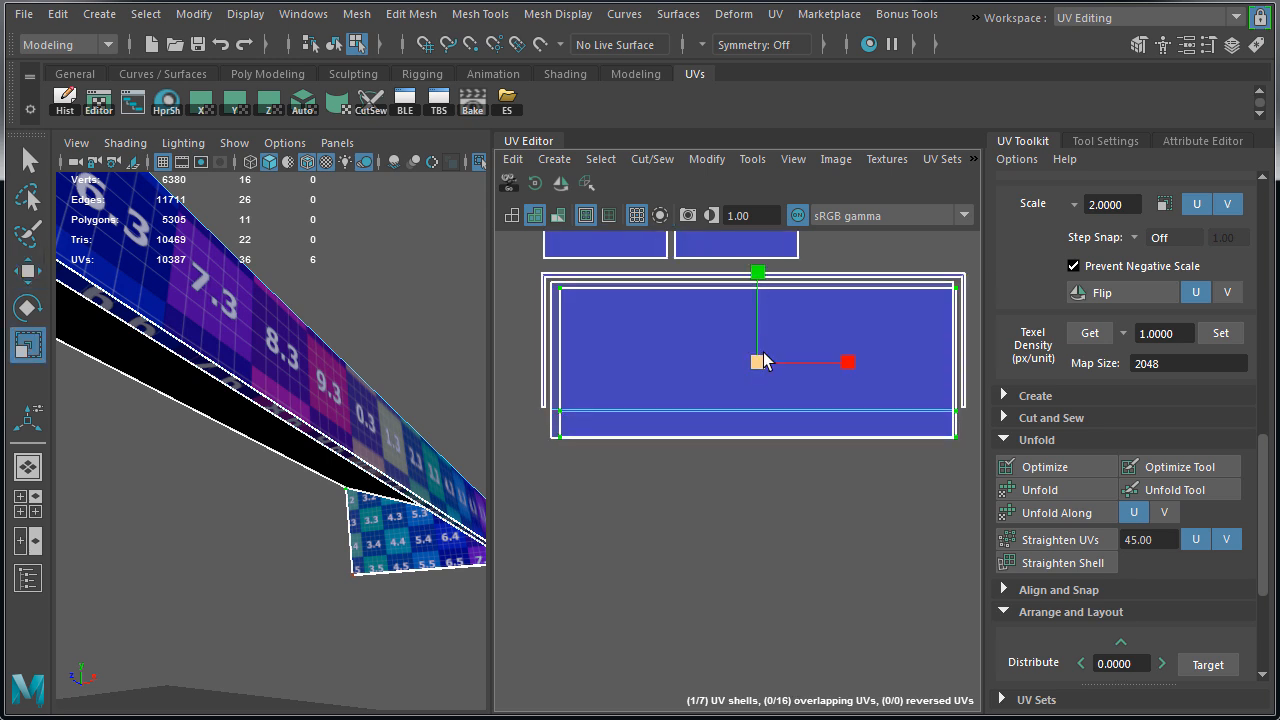
# Step: Align the left-edge UVs of the stacked rectangular shells by moving them onto each other
pyautogui.keyDown('alt'); pyautogui.moveTo(674, 357); pyautogui.dragTo(933, 457, button='right'); pyautogui.keyUp('alt')
pyautogui.press('w')
pyautogui.moveTo(931, 420); pyautogui.dragTo(920, 433)
pyautogui.click(592, 312)
pyautogui.moveTo(588, 313); pyautogui.dragTo(585, 289)
pyautogui.click(590, 518)
pyautogui.moveTo(588, 517); pyautogui.dragTo(581, 499)
pyautogui.click(588, 559)
pyautogui.moveTo(588, 559); pyautogui.dragTo(581, 548)
# Step: Align the right-edge UVs of the stacked rectangular shells by moving them onto each other
pyautogui.keyDown('alt'); pyautogui.moveTo(935, 437); pyautogui.dragTo(546, 437, button='middle'); pyautogui.keyUp('alt')
pyautogui.click(861, 303)
pyautogui.moveTo(864, 306); pyautogui.dragTo(868, 293)
pyautogui.moveTo(852, 511); pyautogui.dragTo(869, 526)
pyautogui.moveTo(867, 517); pyautogui.dragTo(876, 499)
pyautogui.click(866, 559)
pyautogui.moveTo(866, 558); pyautogui.dragTo(877, 549)
# Step: Return to object selection and turn off isolate so the whole building is displayed around the canopy
pyautogui.keyDown('alt'); pyautogui.moveTo(840, 430); pyautogui.dragTo(338, 458, button='right'); pyautogui.keyUp('alt')
pyautogui.moveTo(287, 416); pyautogui.dragTo(376, 386, button='right')
pyautogui.keyDown('alt'); pyautogui.moveTo(370, 392); pyautogui.dragTo(306, 472); pyautogui.keyUp('alt')
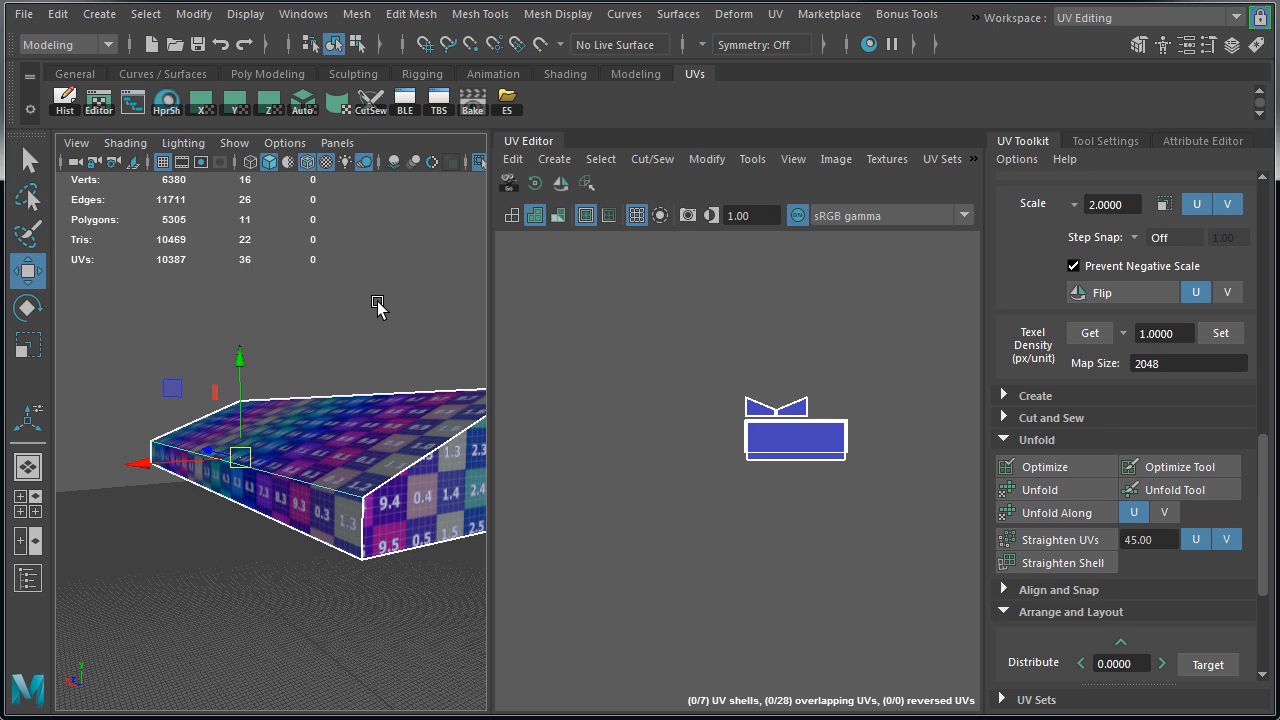
pyautogui.hotkey('ctrl', '1')
pyautogui.keyDown('alt'); pyautogui.moveTo(426, 525); pyautogui.dragTo(568, 530); pyautogui.keyUp('alt')
pyautogui.keyDown('alt'); pyautogui.moveTo(568, 530); pyautogui.dragTo(441, 538, button='right'); pyautogui.keyUp('alt')
pyautogui.keyDown('alt'); pyautogui.moveTo(231, 548); pyautogui.dragTo(352, 598); pyautogui.keyUp('alt')
# Step: Add the corrugated panel to the selection and select its UV shell below the canopy's shells
pyautogui.keyDown('shift'); pyautogui.click(204, 487); pyautogui.keyUp('shift')
pyautogui.moveTo(591, 409); pyautogui.dragTo(645, 409, button='right')
pyautogui.scroll(-2, 657, 388)
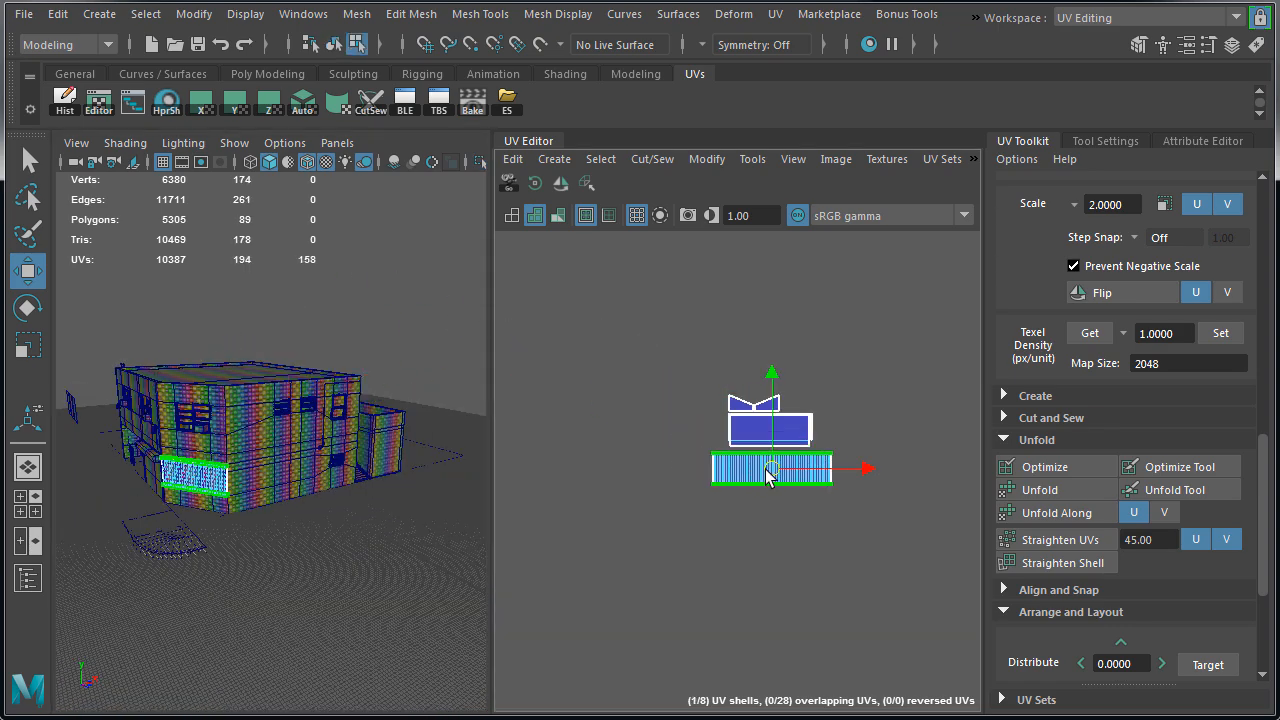
# Step: Return to object selection and select all the building's pieces together
pyautogui.moveTo(259, 397); pyautogui.dragTo(345, 365, button='right')
pyautogui.scroll(-3, 240, 362)
pyautogui.moveTo(141, 358); pyautogui.dragTo(379, 517)
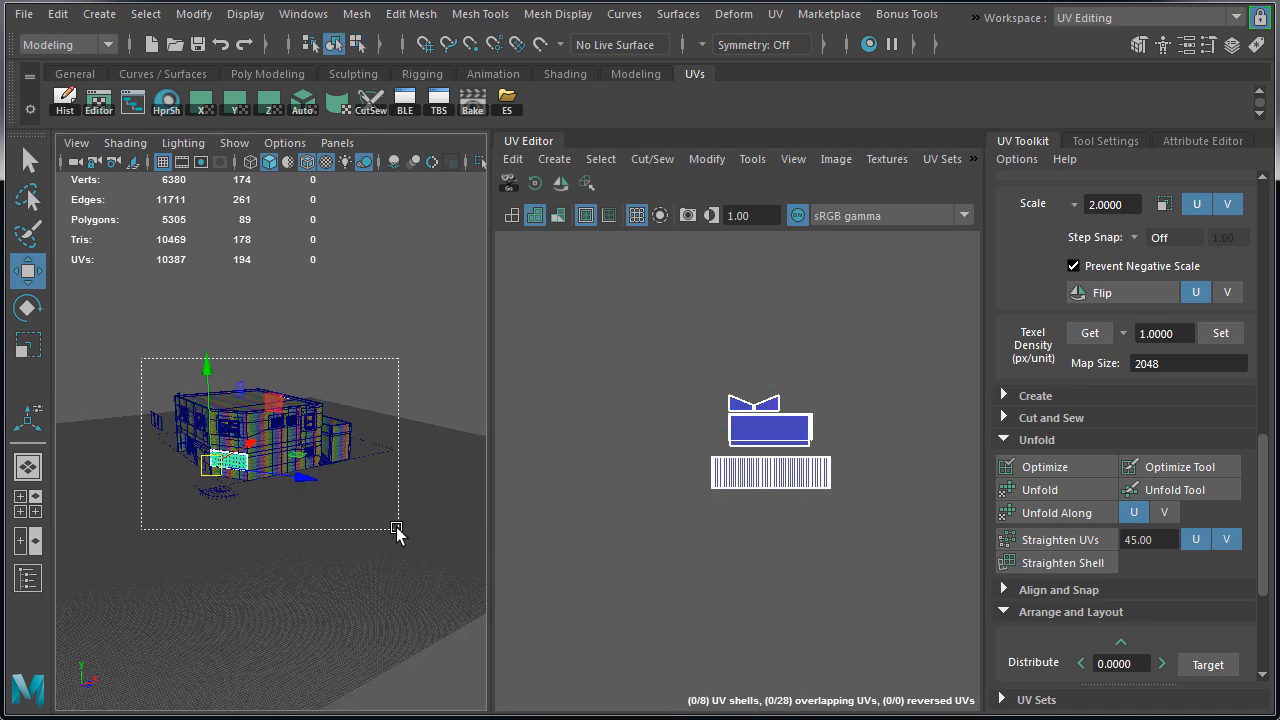
# Step: Select the canopy and corrugated panel shells and move them beside the building's other shells in the UV layout
pyautogui.moveTo(668, 400); pyautogui.dragTo(722, 400, button='right')
pyautogui.scroll(-6, 722, 500)
pyautogui.keyDown('alt'); pyautogui.moveTo(722, 530); pyautogui.dragTo(890, 439, button='middle'); pyautogui.keyUp('alt')
pyautogui.scroll(5, 665, 625)
pyautogui.scroll(-1, 640, 520)
pyautogui.keyDown('alt'); pyautogui.moveTo(638, 497); pyautogui.dragTo(793, 454, button='middle'); pyautogui.keyUp('alt')
pyautogui.scroll(2, 784, 558)
pyautogui.scroll(2, 814, 488)
pyautogui.moveTo(843, 581); pyautogui.dragTo(830, 558)
pyautogui.scroll(-3, 832, 558)
pyautogui.keyDown('alt'); pyautogui.moveTo(699, 559); pyautogui.dragTo(588, 529, button='middle'); pyautogui.keyUp('alt')
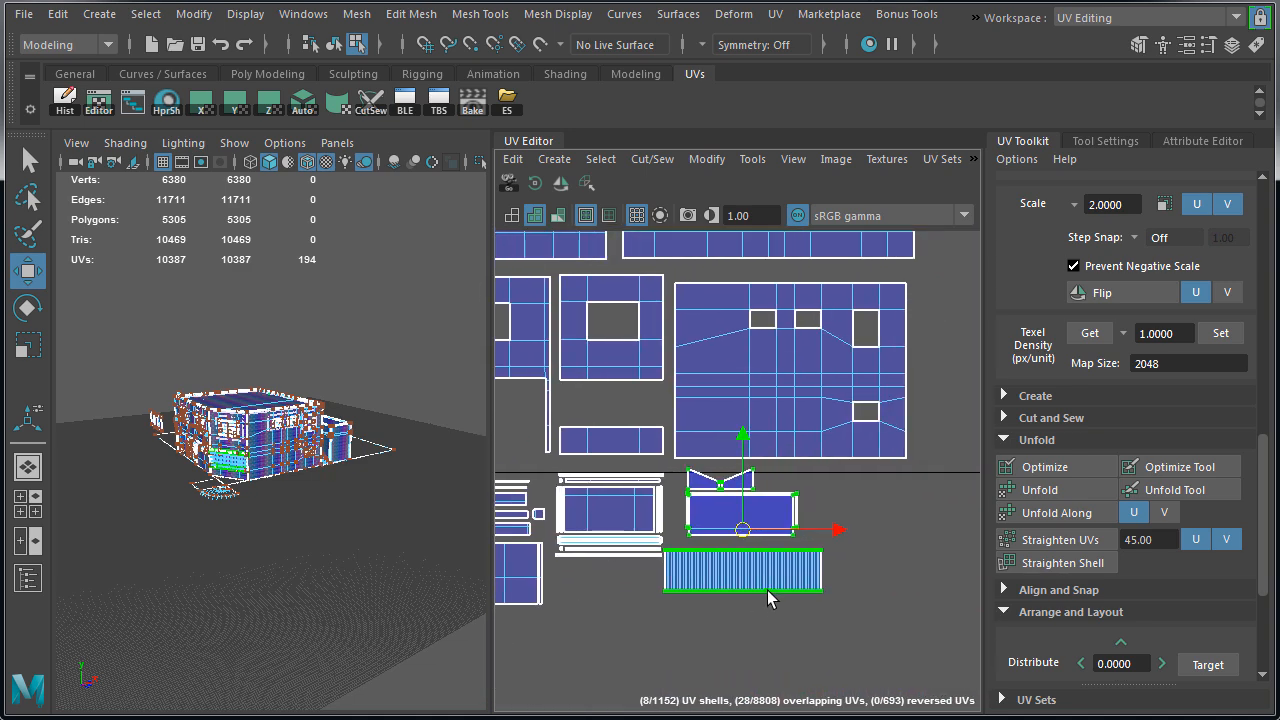
# Step: Review the building's complete UV layout, return to object selection and deselect the building
pyautogui.scroll(-3, 829, 545)
pyautogui.keyDown('alt'); pyautogui.moveTo(729, 412); pyautogui.dragTo(786, 568, button='middle'); pyautogui.keyUp('alt')
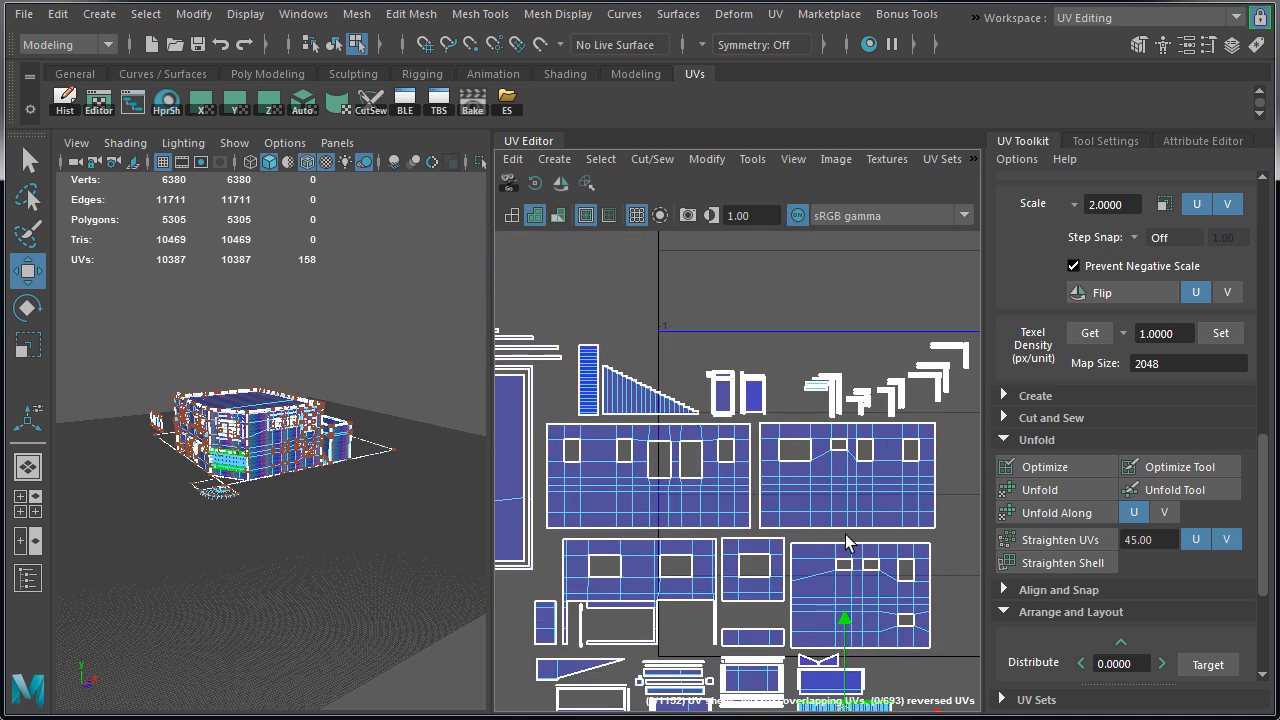
pyautogui.scroll(-2, 786, 568)
pyautogui.moveTo(288, 426); pyautogui.dragTo(362, 383, button='right')
pyautogui.click(363, 381)
pyautogui.click(290, 405)
pyautogui.click(357, 528)
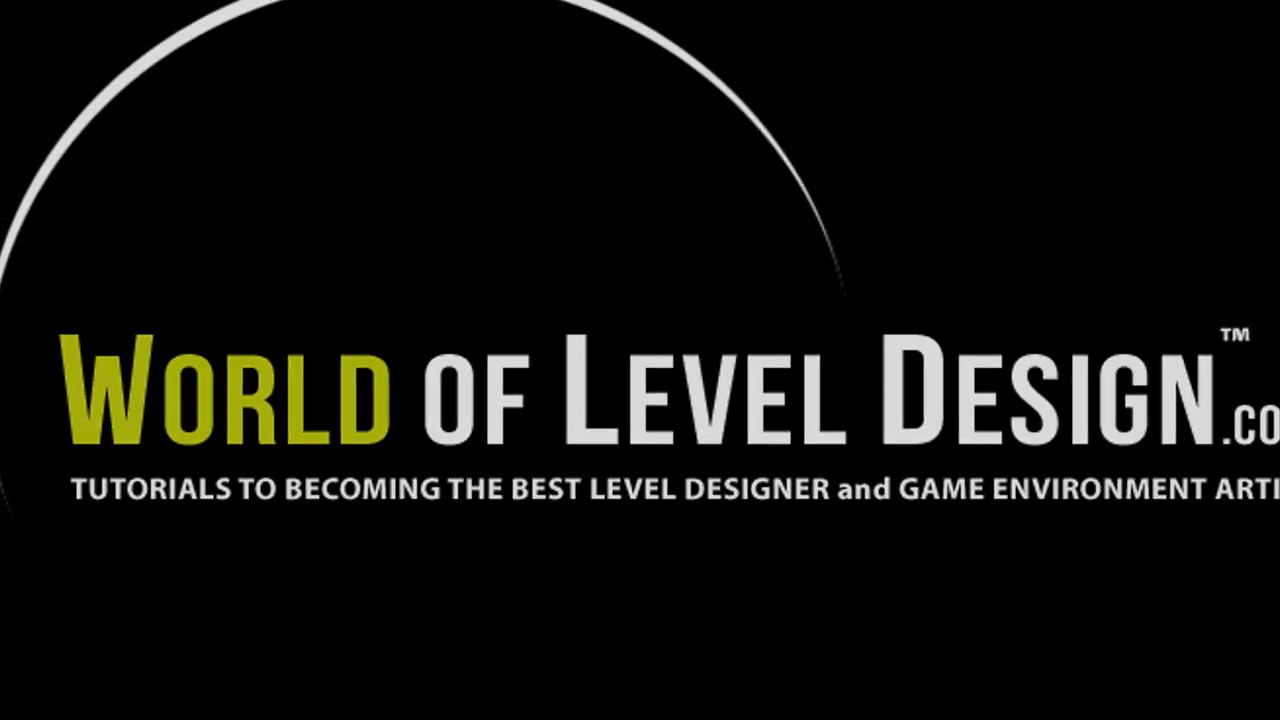